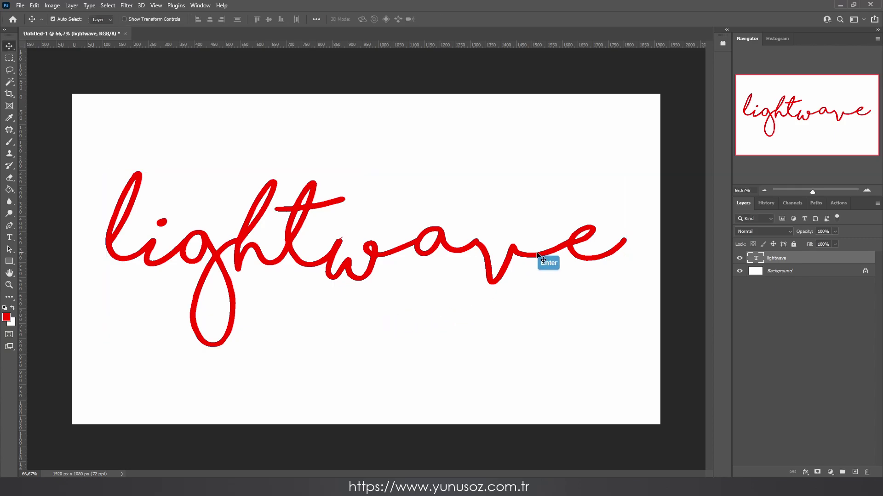
Step: Create a work path from the lightwave text layer and hide that text layer
{"action": "right_click", "coordinate": [777, 258]}
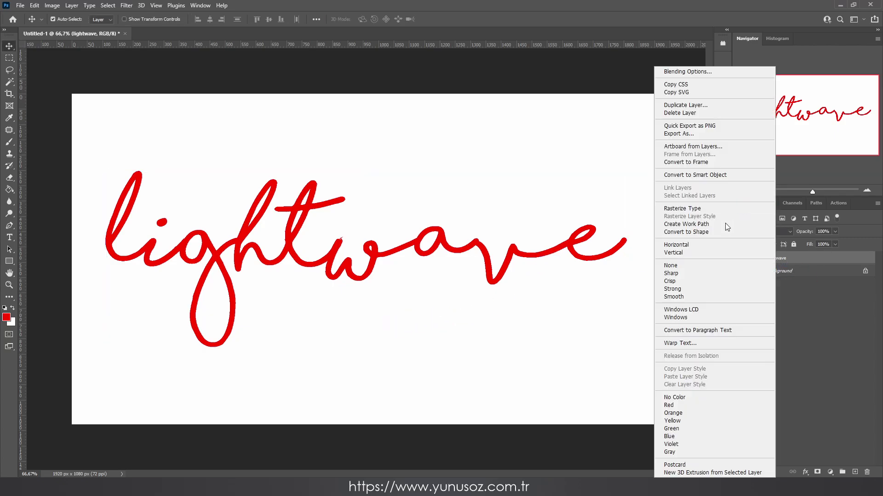
{"action": "left_click", "coordinate": [708, 224]}
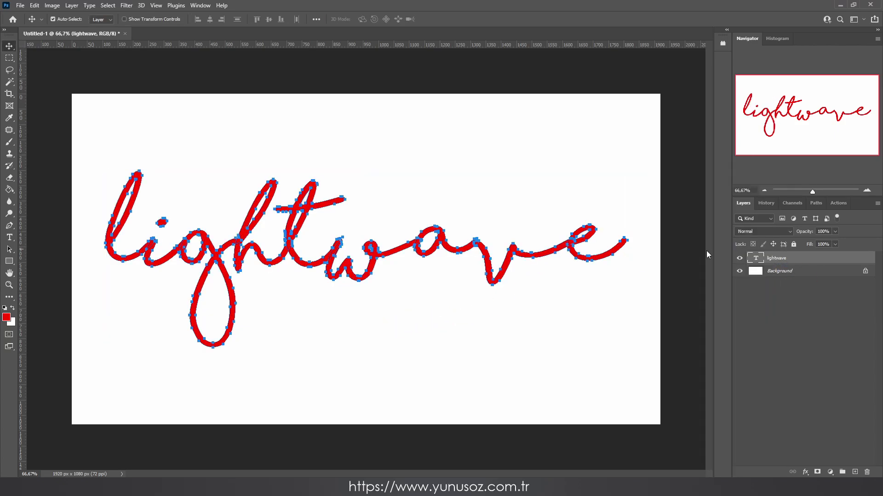
{"action": "left_click", "coordinate": [739, 258]}
Step: Stroke the work path on the Background layer with the Pencil, without simulated pressure, and dismiss the path display
{"action": "left_click", "coordinate": [781, 272]}
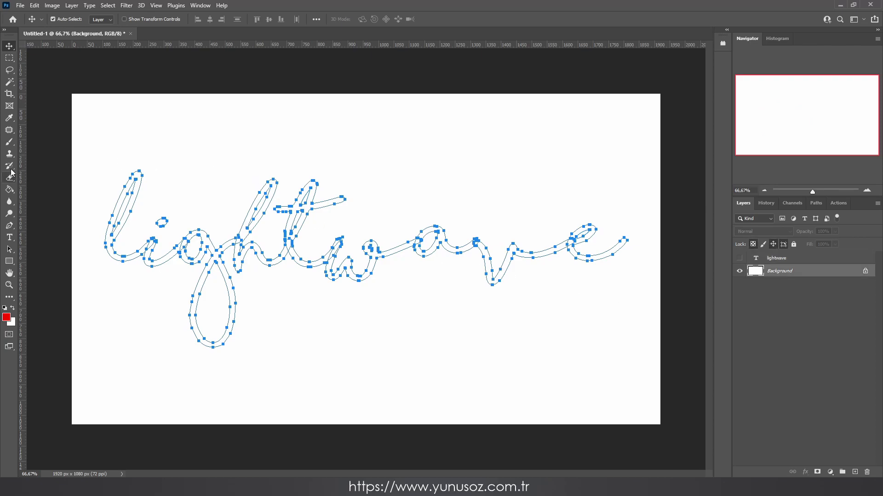
{"action": "left_click", "coordinate": [9, 142]}
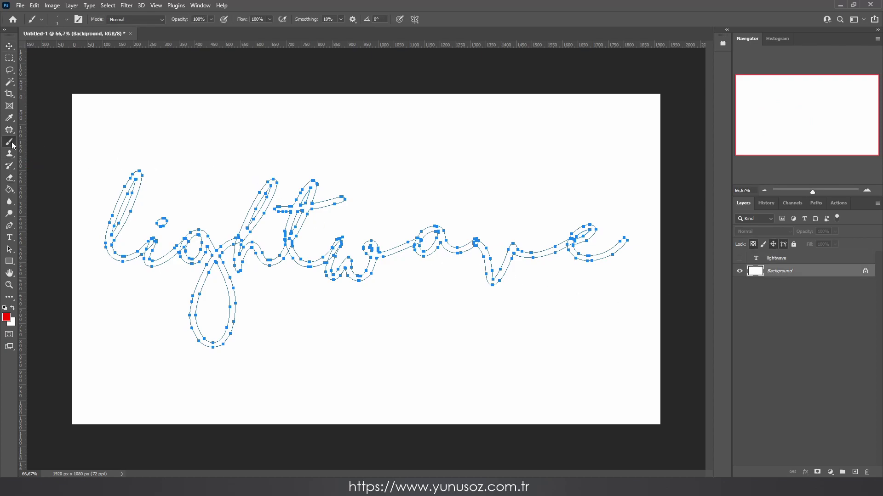
{"action": "left_click", "coordinate": [67, 20]}
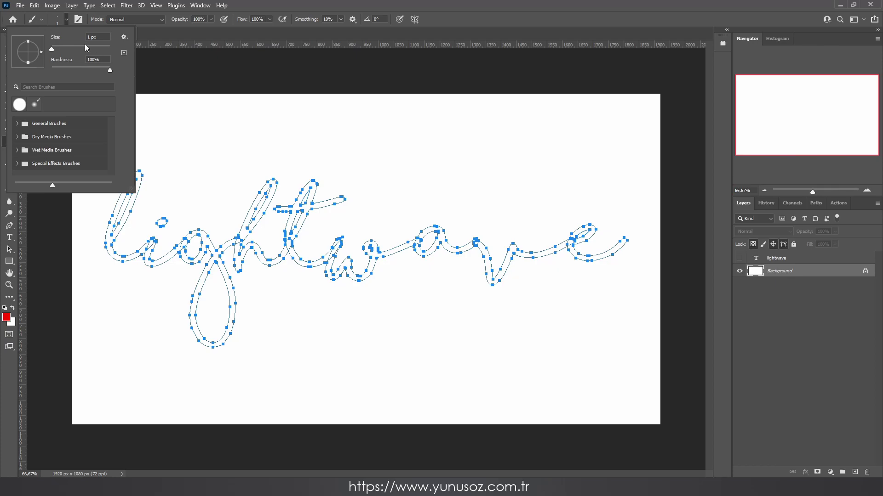
{"action": "left_click", "coordinate": [69, 18]}
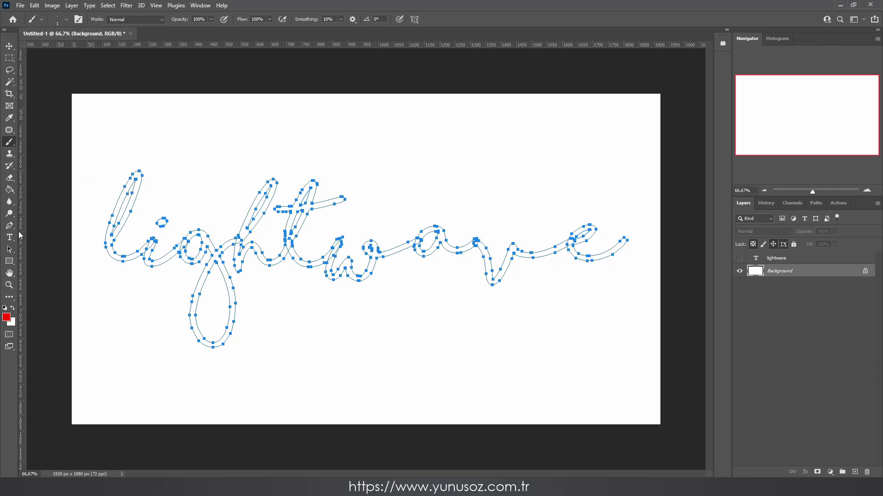
{"action": "left_click", "coordinate": [10, 250]}
{"action": "right_click", "coordinate": [118, 234]}
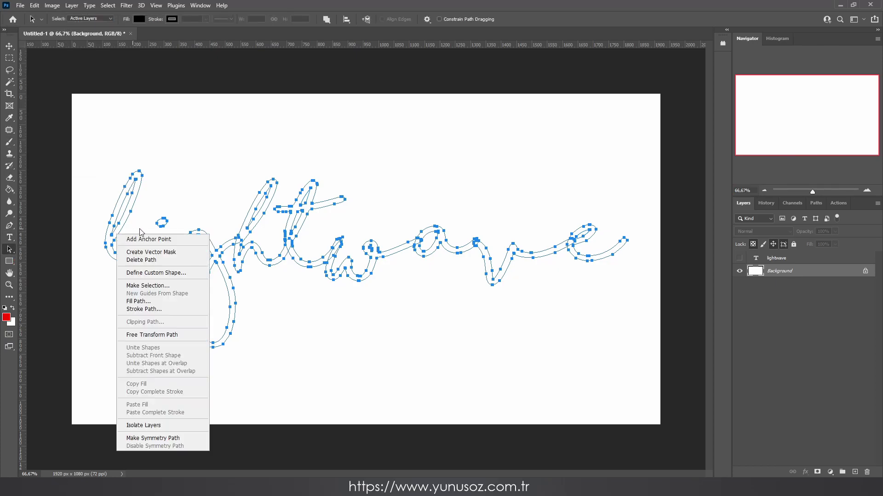
{"action": "left_click", "coordinate": [145, 310]}
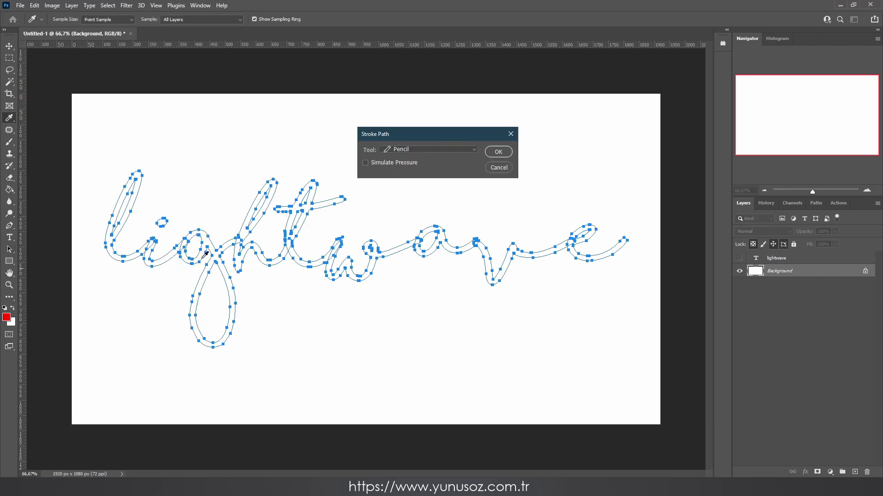
{"action": "left_click", "coordinate": [498, 152]}
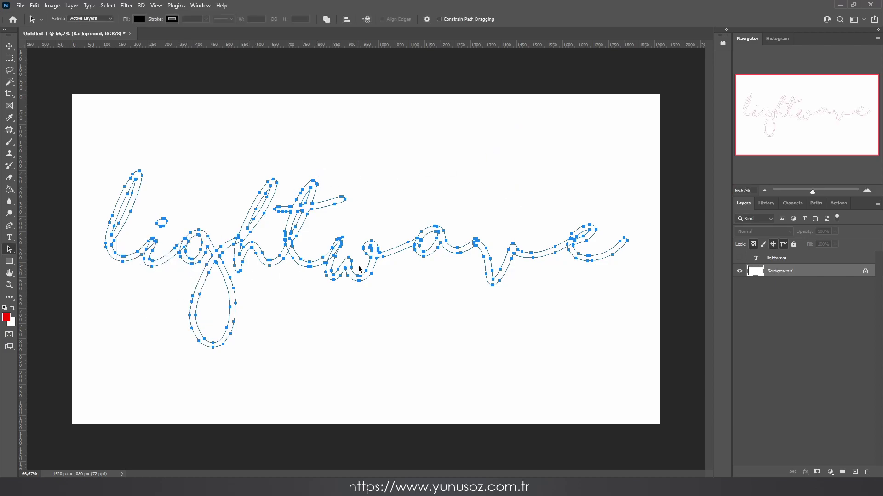
{"action": "key", "text": "Escape"}
{"action": "key", "text": "Escape"}
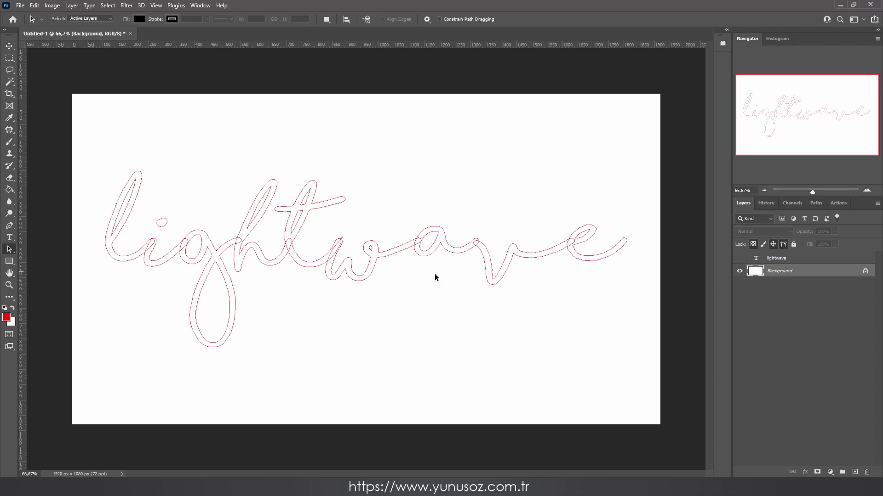
Step: Export the Work Path to an Illustrator file named lw.ai in the Temp folder
{"action": "left_click", "coordinate": [20, 5]}
{"action": "mouse_move", "coordinate": [34, 5]}
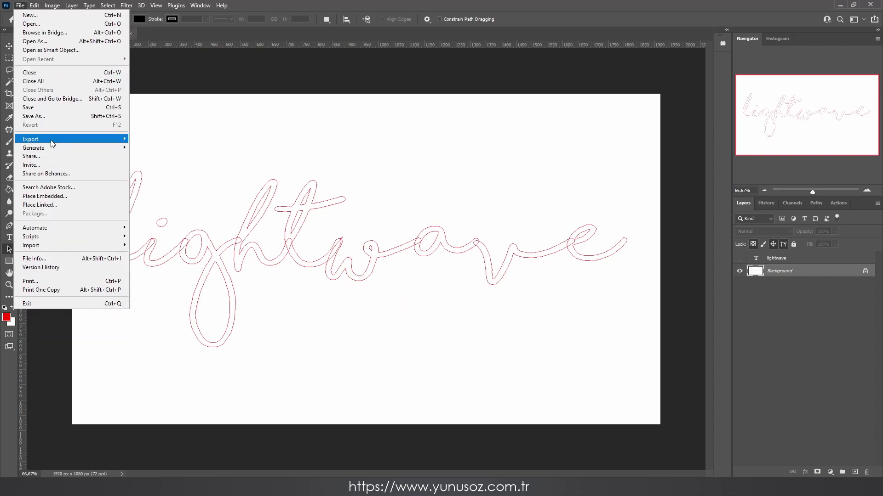
{"action": "mouse_move", "coordinate": [78, 145]}
{"action": "left_click", "coordinate": [160, 264]}
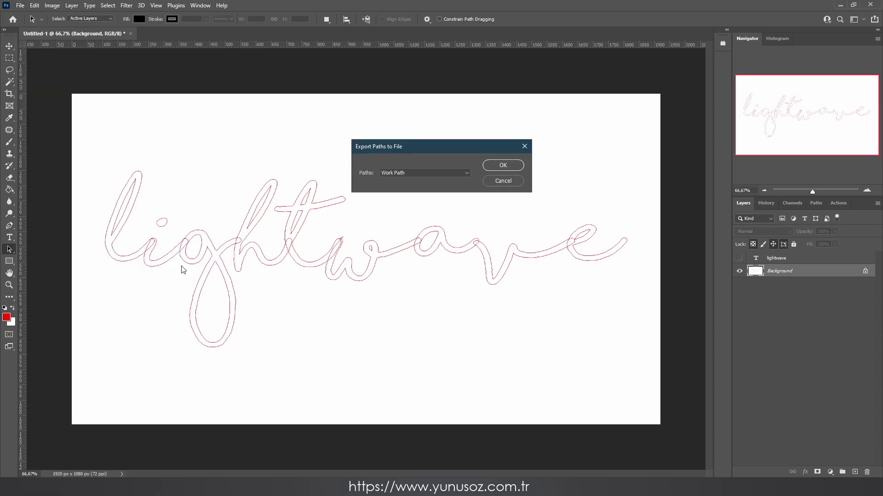
{"action": "left_click", "coordinate": [501, 166]}
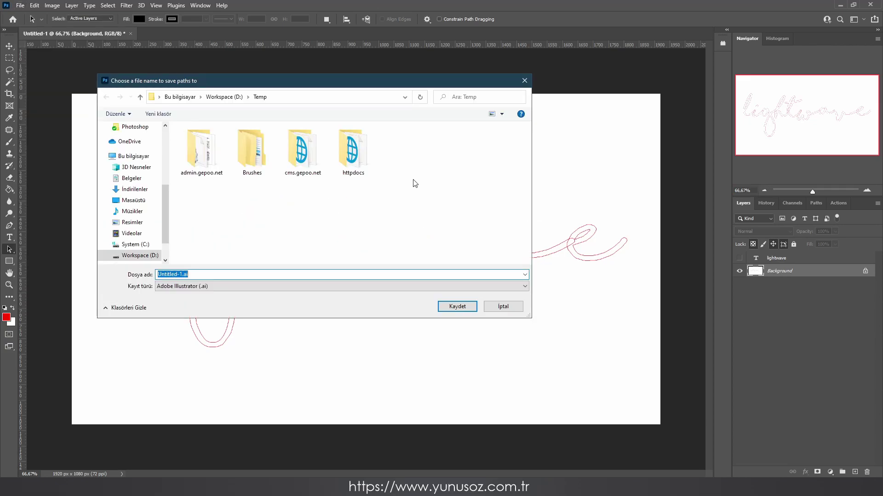
{"action": "type", "text": "lw.a"}
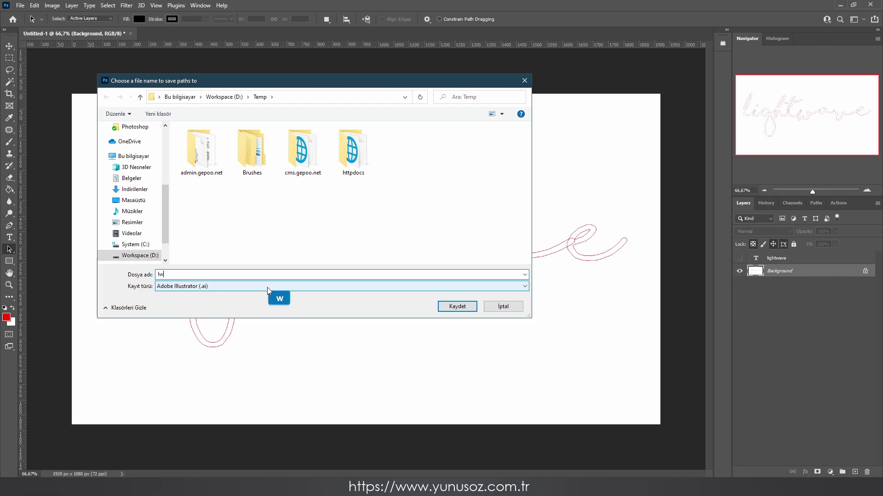
{"action": "type", "text": "i"}
{"action": "key", "text": "Return"}
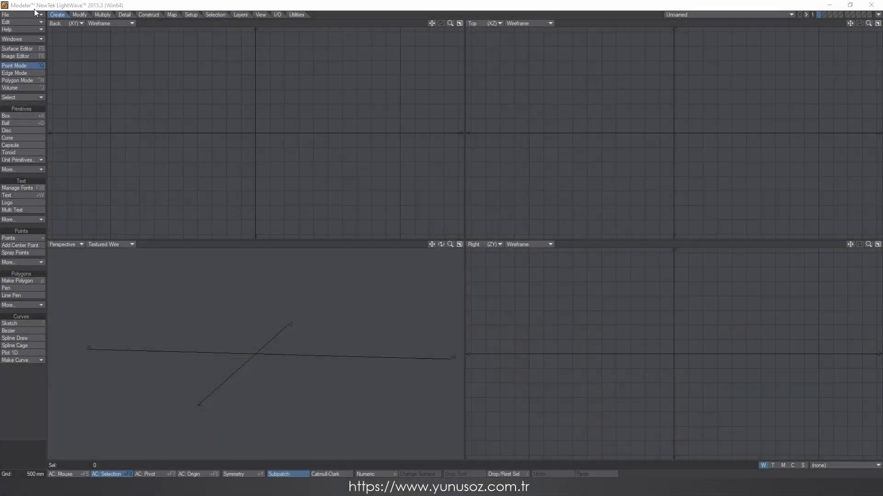
Step: Switch to LightWave Modeler and import D:\Temp\lw.ai as EPS, with Standard curve division, Closed Polygons & PolyLines, Auto Centering and scale 0.01
{"action": "left_click", "coordinate": [6, 14]}
{"action": "mouse_move", "coordinate": [53, 104]}
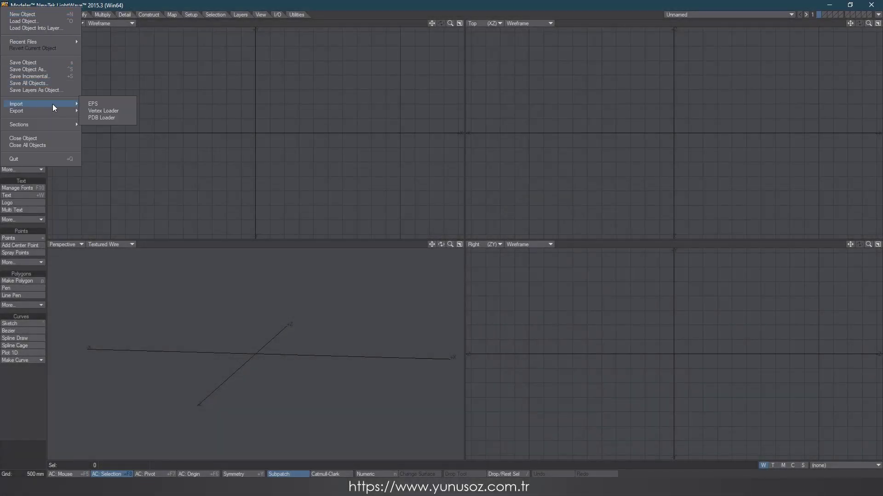
{"action": "left_click", "coordinate": [90, 103]}
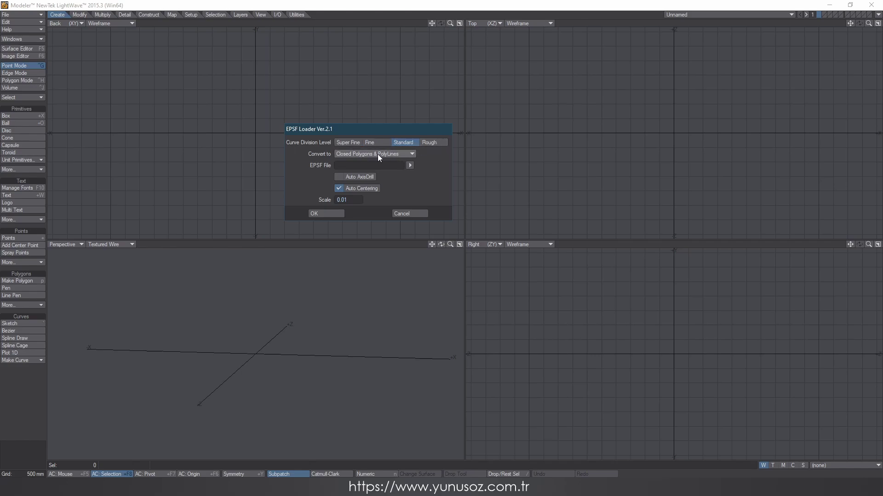
{"action": "left_click", "coordinate": [411, 165]}
{"action": "left_click", "coordinate": [429, 160]}
{"action": "left_click", "coordinate": [392, 302]}
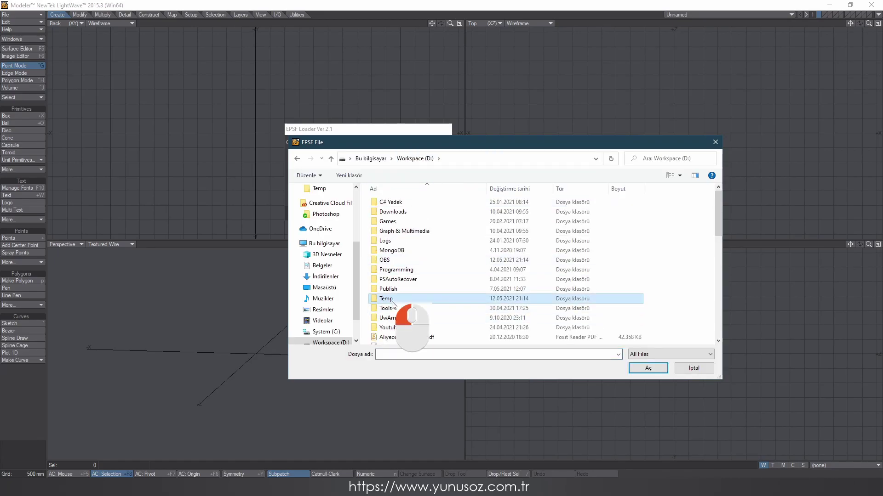
{"action": "double_click", "coordinate": [392, 300]}
{"action": "left_click", "coordinate": [590, 216]}
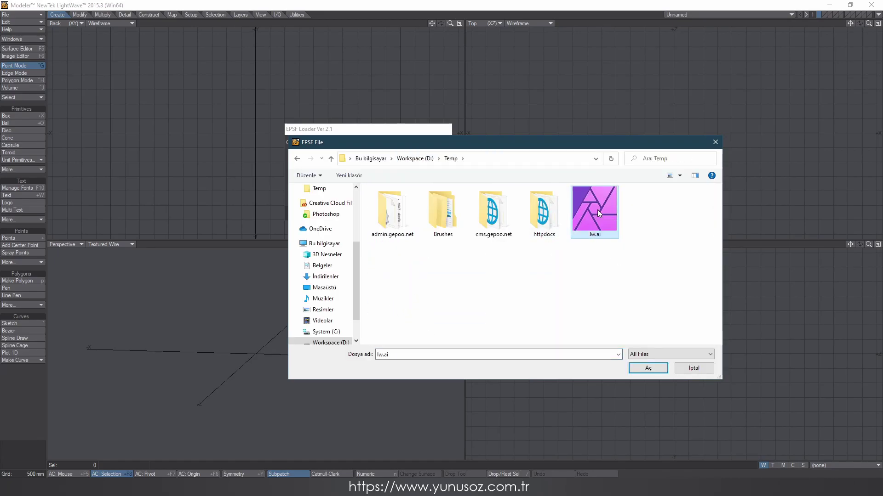
{"action": "double_click", "coordinate": [597, 210]}
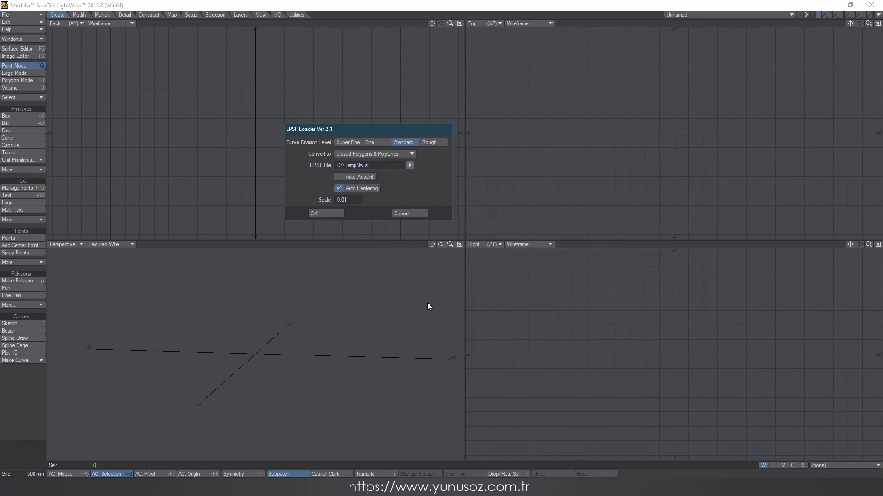
{"action": "left_click", "coordinate": [318, 216]}
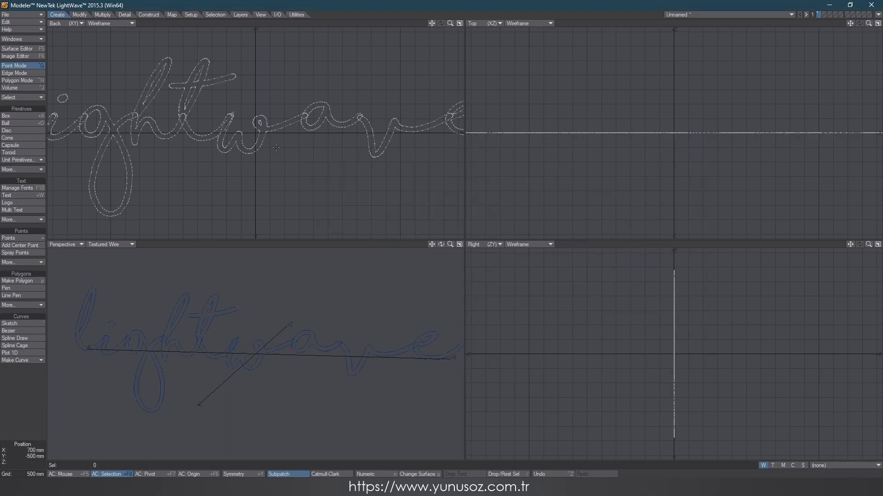
Step: Rest the lettering on the ground along Y with all axes centered, and along X with centering off for all axes
{"action": "key", "text": "ctrl+r"}
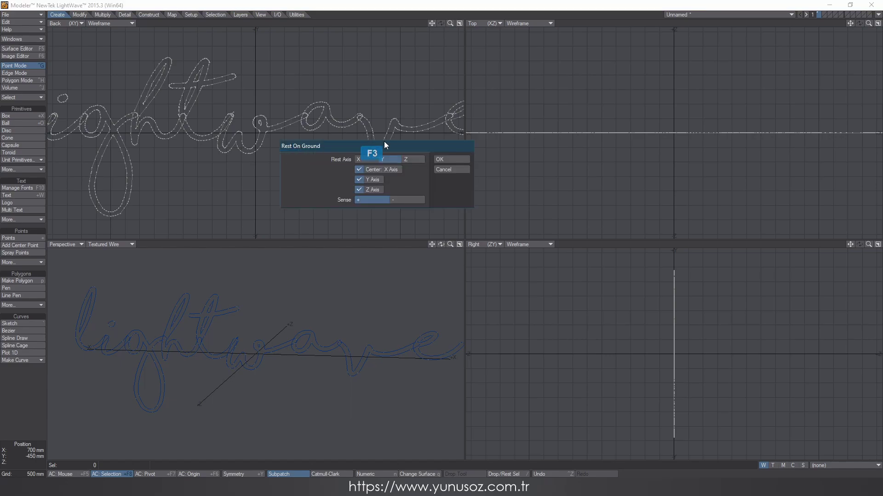
{"action": "left_click", "coordinate": [451, 159]}
{"action": "key", "text": "F3"}
{"action": "left_click", "coordinate": [363, 159]}
{"action": "left_click", "coordinate": [369, 169]}
{"action": "left_click", "coordinate": [368, 179]}
{"action": "left_click", "coordinate": [369, 190]}
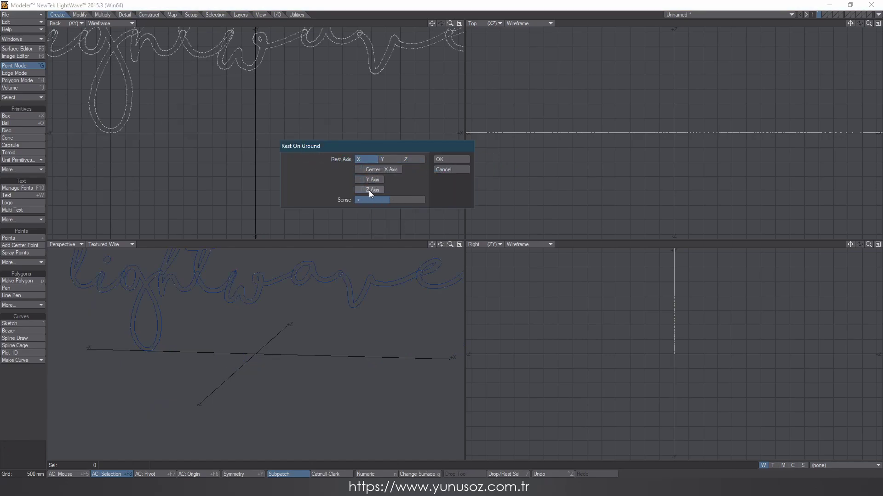
{"action": "left_click", "coordinate": [451, 159]}
Step: Fit the lettering in a maximized Back view and make layer 2 active with layer 1 as the background layer
{"action": "key", "text": "a"}
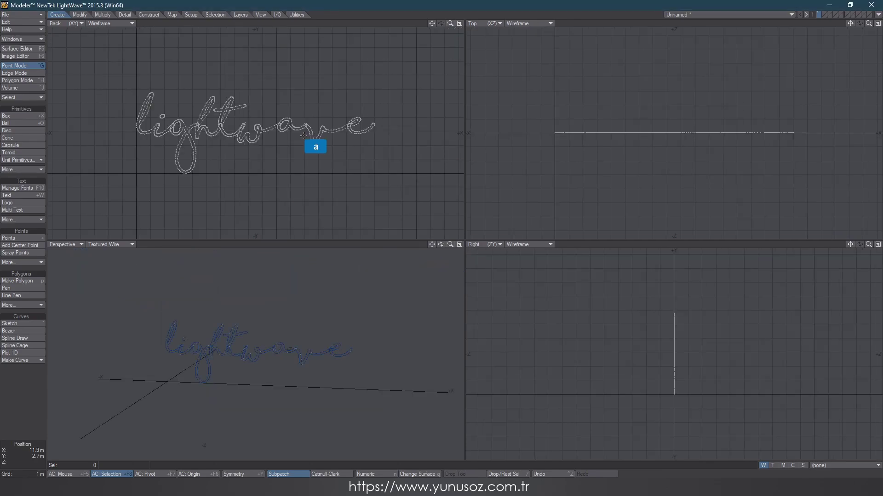
{"action": "key", "text": "KP_0"}
{"action": "key", "text": "a"}
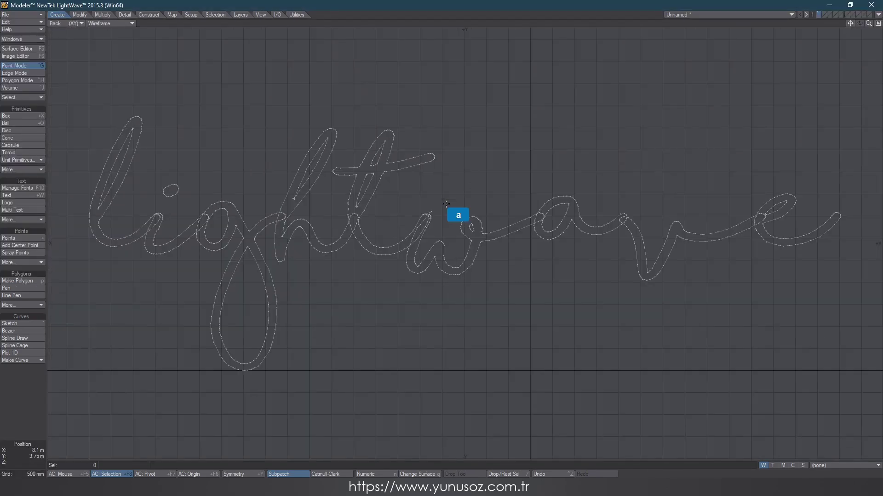
{"action": "key", "text": "2"}
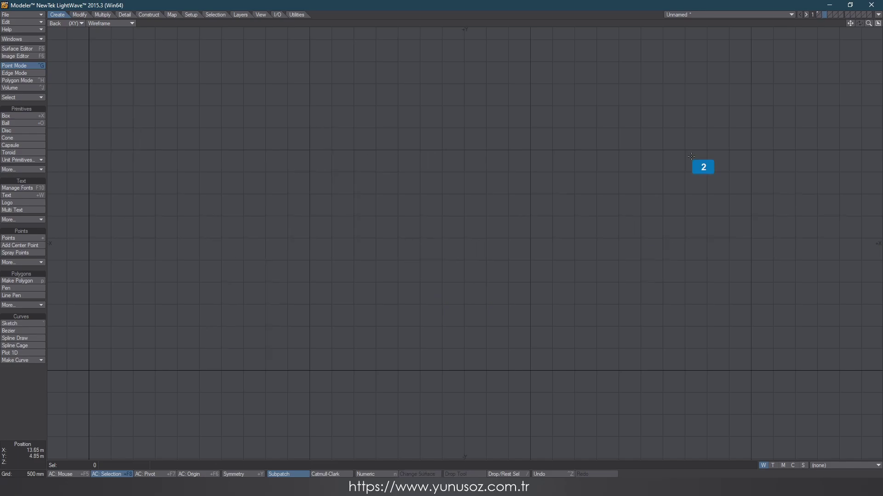
{"action": "key", "text": "alt+1"}
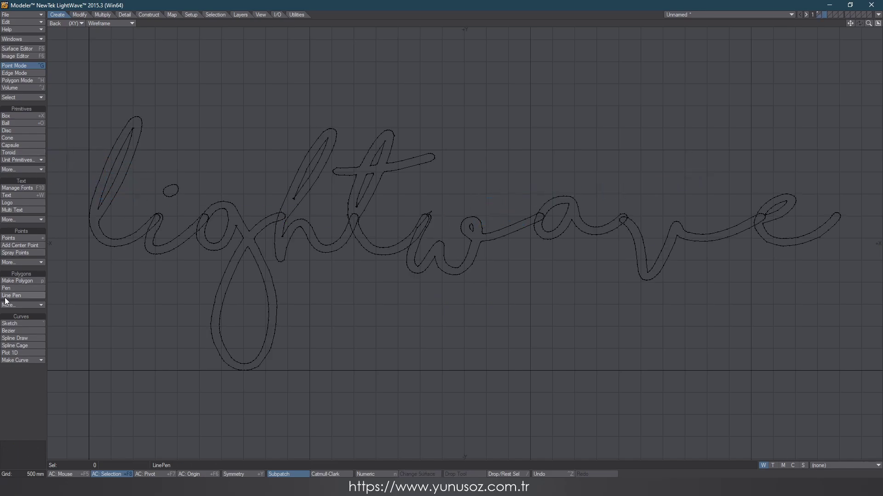
Step: Trace the letter l with Spline Draw, following its loop up, back down and around the base toward the i
{"action": "left_click", "coordinate": [16, 340]}
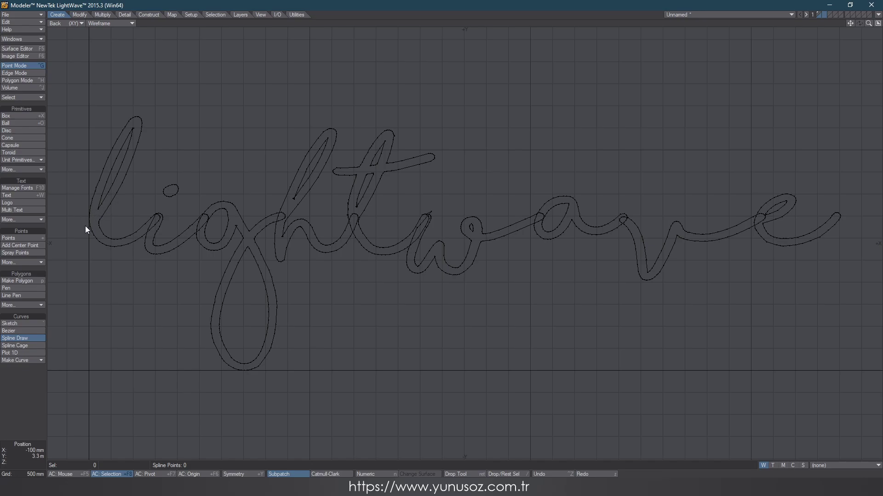
{"action": "left_click", "coordinate": [107, 203]}
{"action": "left_click", "coordinate": [129, 163]}
{"action": "left_click", "coordinate": [138, 119]}
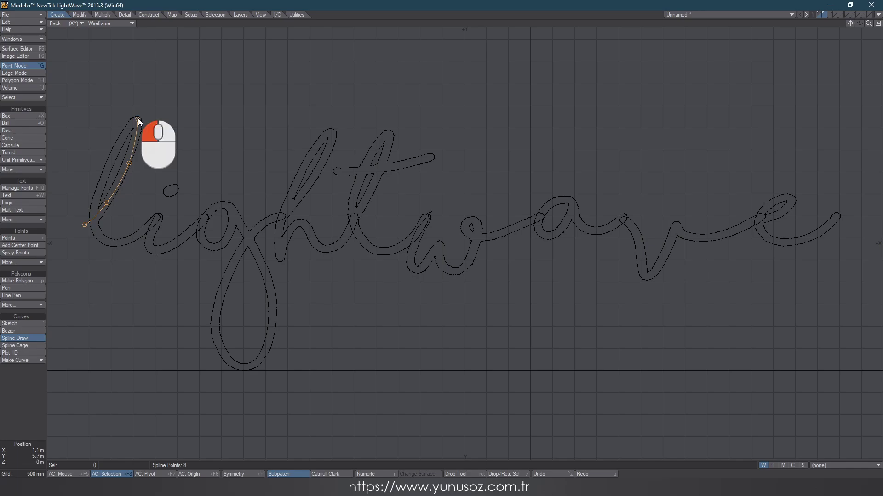
{"action": "left_click", "coordinate": [115, 147]}
{"action": "left_click", "coordinate": [96, 196]}
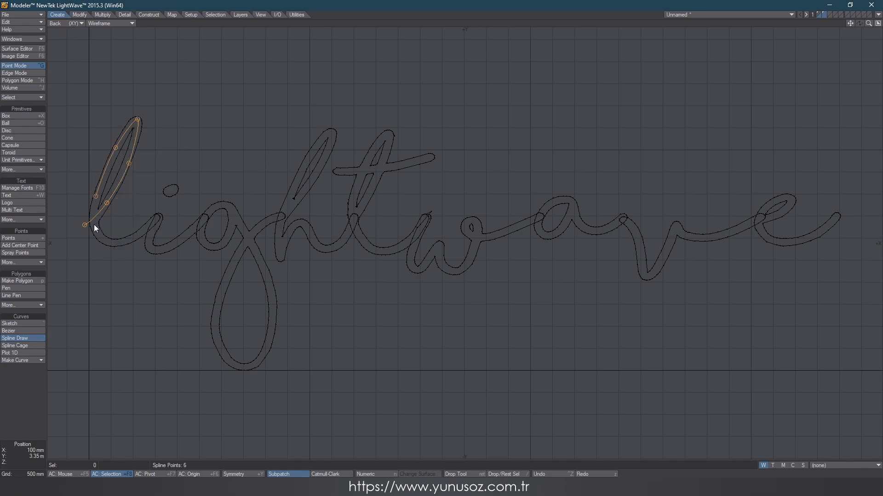
{"action": "left_click", "coordinate": [98, 231]}
{"action": "left_click", "coordinate": [113, 245]}
{"action": "left_click", "coordinate": [137, 232]}
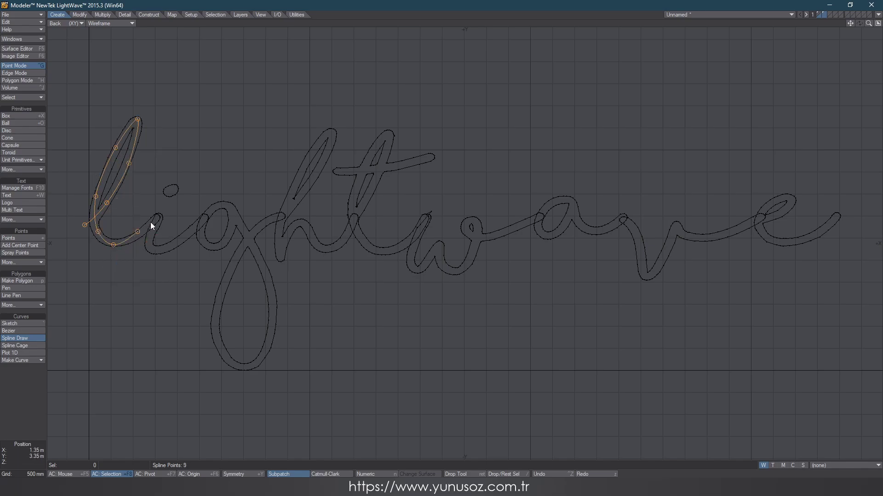
Step: Continue the spline around the dot of the i and back down toward the top of its stem
{"action": "left_click", "coordinate": [181, 186]}
{"action": "left_click", "coordinate": [162, 181]}
{"action": "left_click", "coordinate": [161, 194]}
{"action": "left_click", "coordinate": [162, 215]}
{"action": "left_click", "coordinate": [162, 200]}
{"action": "left_click", "coordinate": [161, 203]}
{"action": "left_click", "coordinate": [163, 204]}
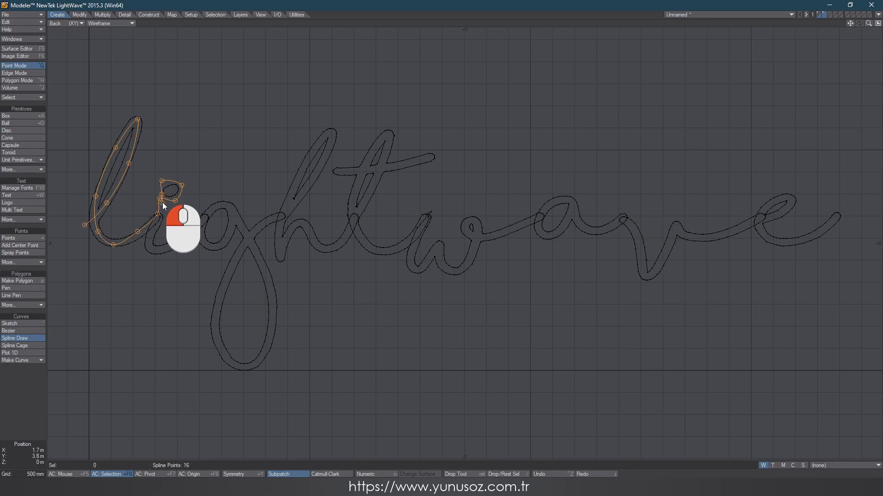
Step: Trace the stem of the i down and around its base toward the g
{"action": "left_click", "coordinate": [162, 210]}
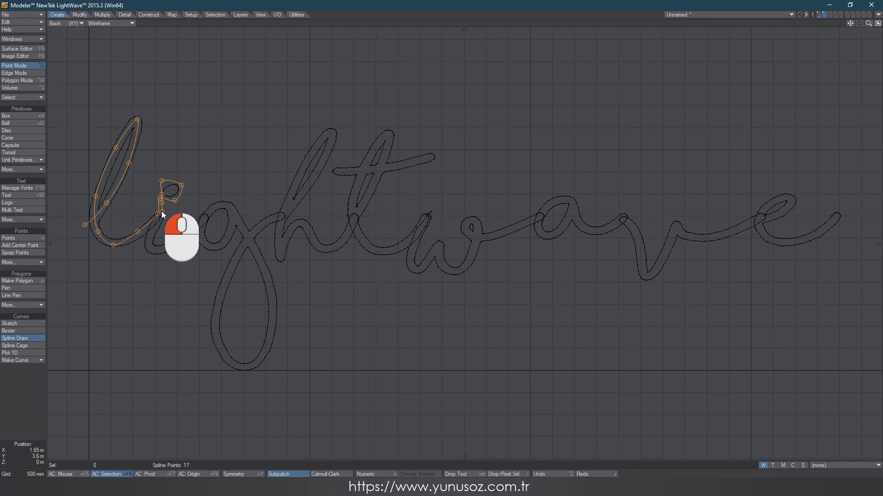
{"action": "left_click_drag", "start_coordinate": [162, 216], "coordinate": [161, 217]}
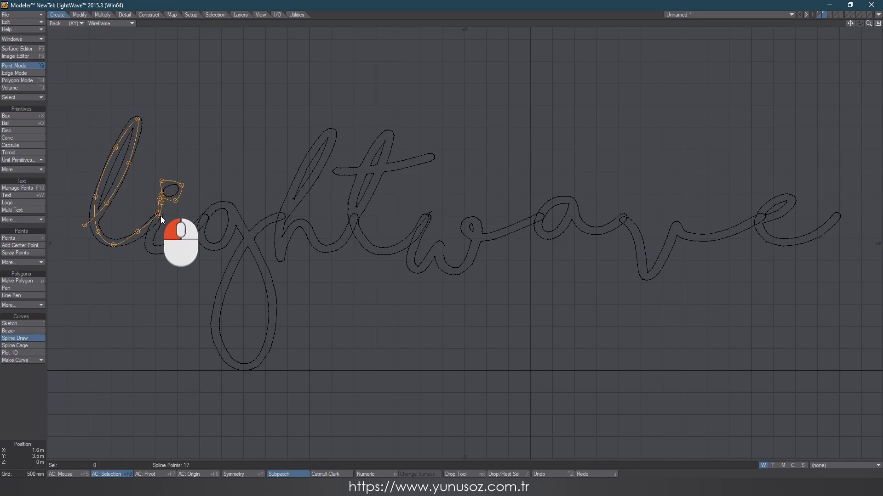
{"action": "left_click", "coordinate": [151, 244]}
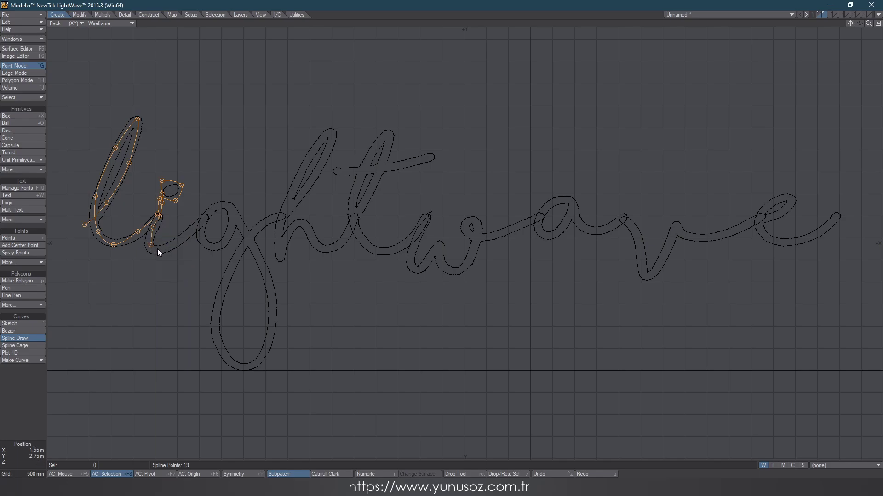
{"action": "left_click", "coordinate": [158, 250]}
{"action": "left_click", "coordinate": [183, 238]}
Step: Trace the round upper bowl of the g with spline points, over the top and around its inside
{"action": "left_click", "coordinate": [200, 216]}
{"action": "left_click", "coordinate": [222, 199]}
{"action": "left_click", "coordinate": [222, 197]}
{"action": "left_click", "coordinate": [228, 205]}
{"action": "left_click", "coordinate": [212, 207]}
{"action": "left_click", "coordinate": [209, 245]}
{"action": "left_click", "coordinate": [216, 244]}
{"action": "left_click", "coordinate": [227, 234]}
{"action": "left_click", "coordinate": [230, 221]}
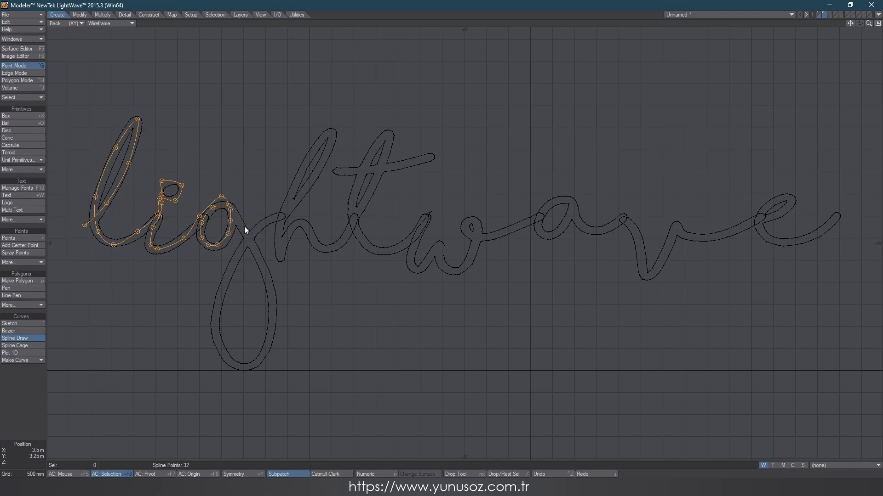
Step: Trace the long descender loop of the g down, around its bottom and back up past the crossing
{"action": "left_click", "coordinate": [248, 236]}
{"action": "left_click", "coordinate": [272, 293]}
{"action": "left_click", "coordinate": [266, 350]}
{"action": "left_click", "coordinate": [247, 367]}
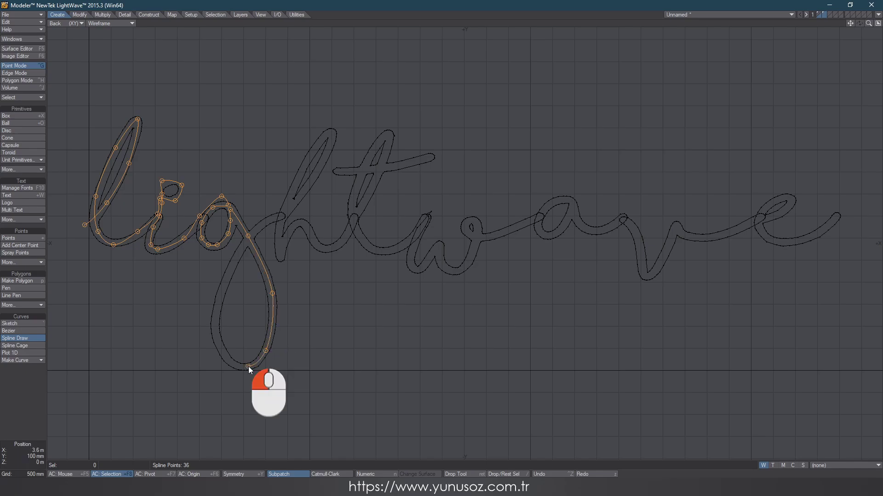
{"action": "left_click", "coordinate": [223, 358]}
{"action": "left_click", "coordinate": [215, 333]}
{"action": "left_click", "coordinate": [227, 274]}
{"action": "left_click", "coordinate": [257, 227]}
Step: Trace the h up its tall loop, down the stem, over the arch and along the base toward the t
{"action": "left_click", "coordinate": [284, 217]}
{"action": "left_click", "coordinate": [301, 191]}
{"action": "left_click", "coordinate": [324, 162]}
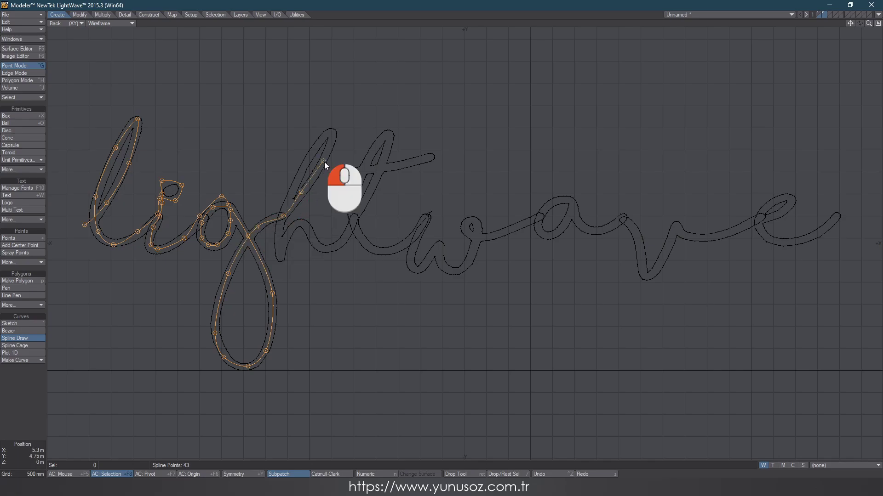
{"action": "left_click", "coordinate": [331, 131]}
{"action": "left_click", "coordinate": [310, 152]}
{"action": "left_click", "coordinate": [287, 199]}
{"action": "left_click", "coordinate": [276, 245]}
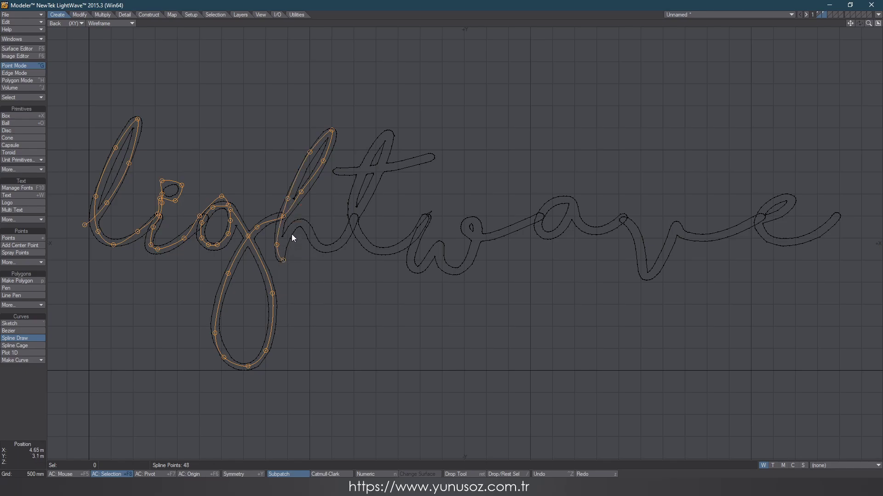
{"action": "left_click", "coordinate": [310, 234]}
{"action": "left_click", "coordinate": [322, 247]}
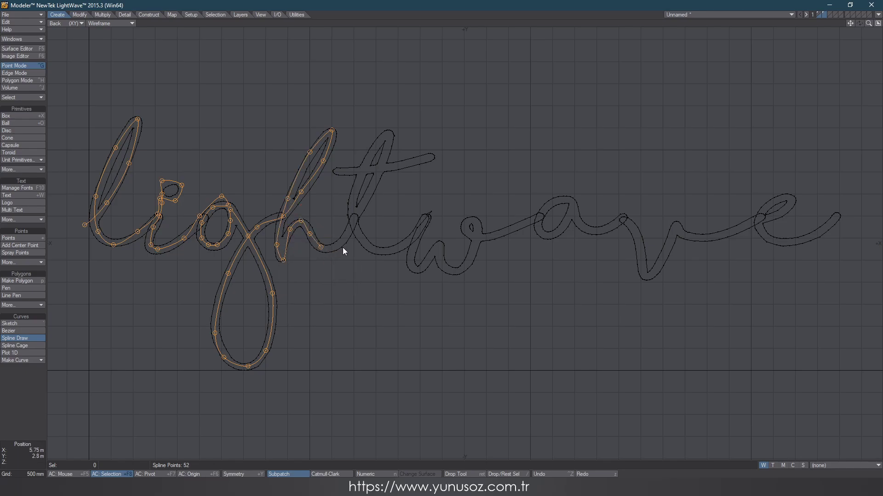
Step: Trace the t up to its tip, then out and back along the crossbar to the stem
{"action": "left_click", "coordinate": [374, 181]}
{"action": "left_click", "coordinate": [389, 128]}
{"action": "left_click", "coordinate": [365, 159]}
{"action": "left_click", "coordinate": [358, 170]}
{"action": "left_click_drag", "start_coordinate": [353, 175], "coordinate": [354, 166]}
{"action": "left_click", "coordinate": [431, 162]}
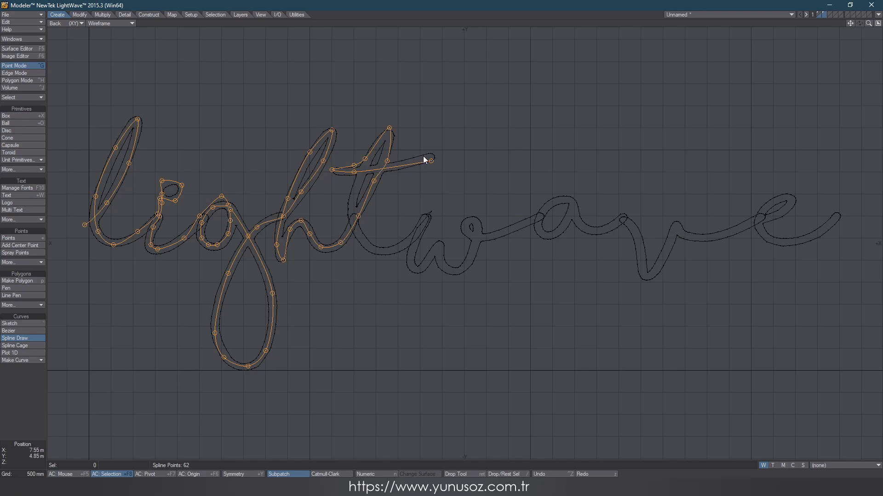
{"action": "left_click", "coordinate": [434, 153]}
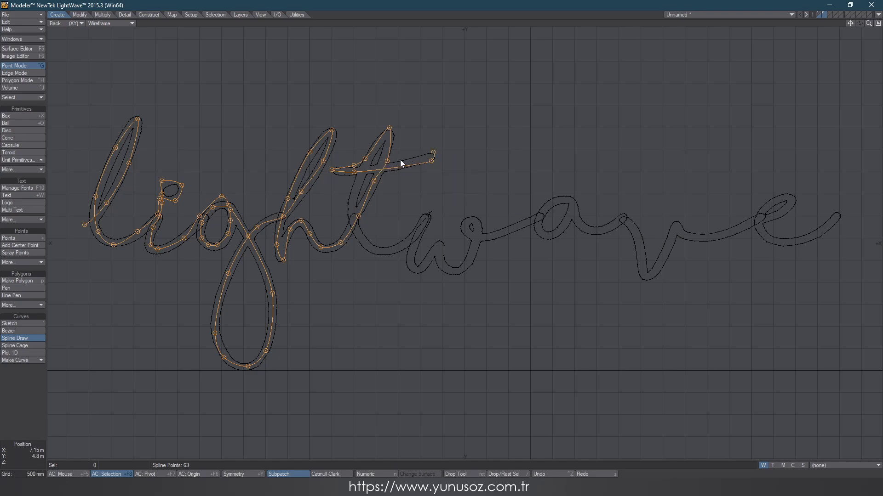
{"action": "left_click", "coordinate": [364, 170]}
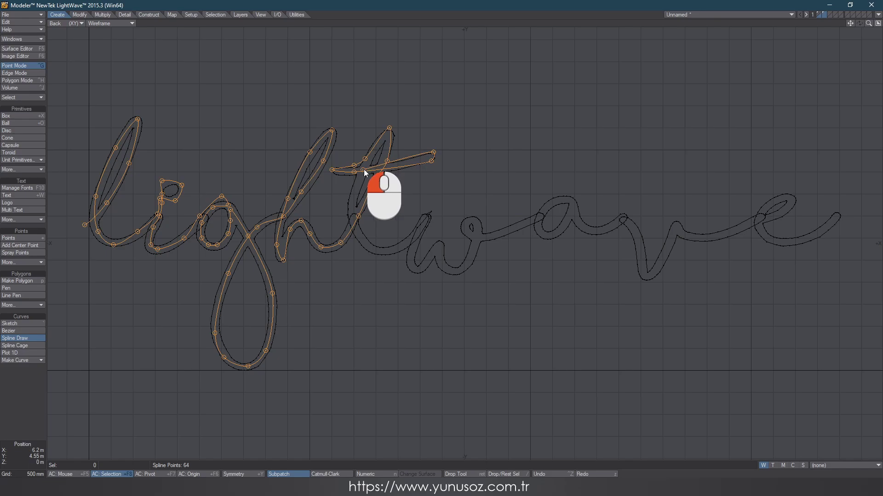
Step: Trace the lower stem of the t down and around its base toward the w
{"action": "left_click", "coordinate": [356, 183]}
{"action": "left_click", "coordinate": [352, 210]}
{"action": "left_click", "coordinate": [361, 239]}
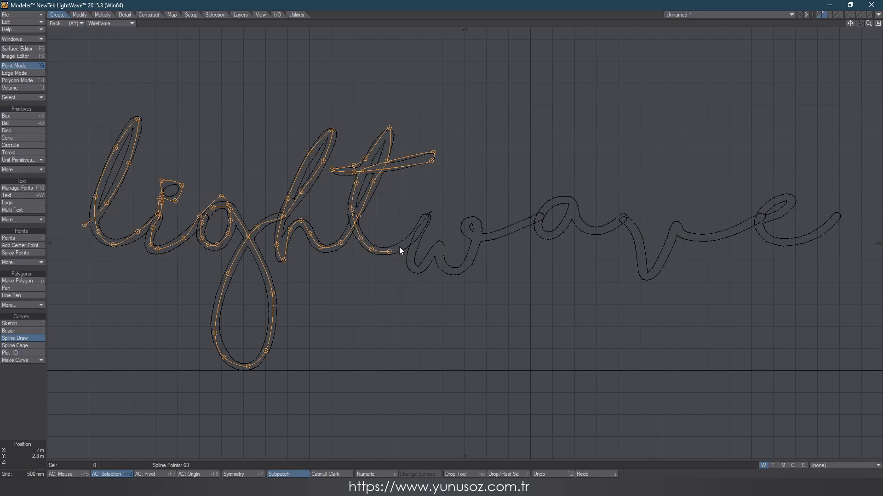
Step: Trace the first stroke of the w up to its tip, back down and around its bottom curve
{"action": "left_click", "coordinate": [411, 236]}
{"action": "left_click", "coordinate": [424, 214]}
{"action": "left_click", "coordinate": [429, 218]}
{"action": "left_click_drag", "start_coordinate": [413, 240], "coordinate": [416, 243]}
{"action": "left_click", "coordinate": [410, 265]}
{"action": "left_click", "coordinate": [419, 269]}
Step: Trace the second half of the w with its small end loop and the connecting stroke toward the a
{"action": "left_click", "coordinate": [440, 263]}
{"action": "left_click", "coordinate": [457, 271]}
{"action": "left_click", "coordinate": [471, 261]}
{"action": "left_click", "coordinate": [478, 234]}
{"action": "left_click", "coordinate": [488, 239]}
{"action": "left_click", "coordinate": [512, 229]}
Step: Trace the bowl of the a and its tail toward the v
{"action": "left_click", "coordinate": [536, 214]}
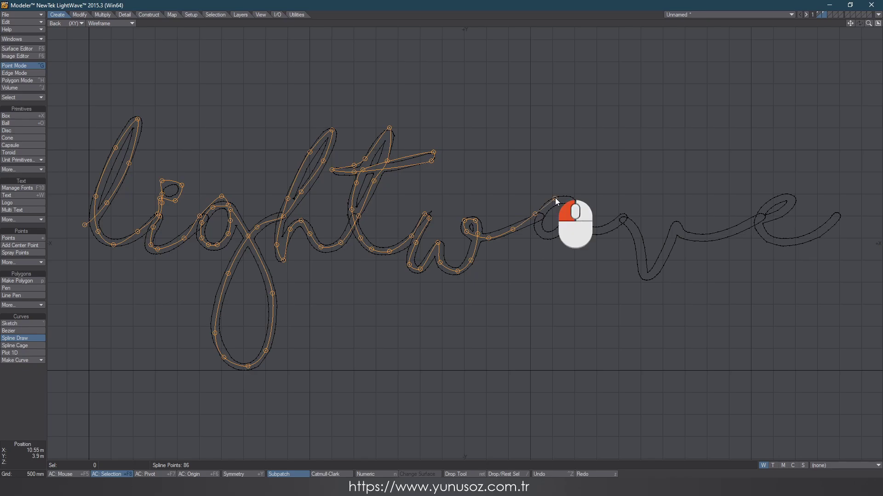
{"action": "left_click", "coordinate": [564, 204]}
{"action": "left_click", "coordinate": [547, 208]}
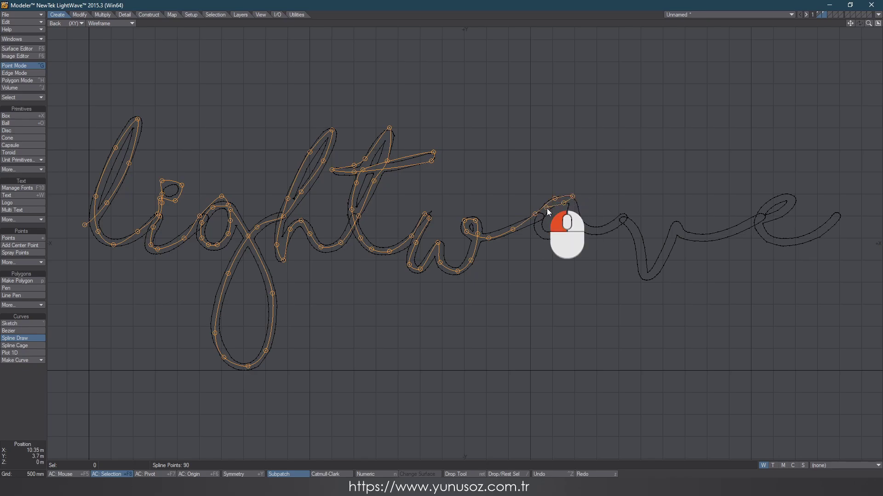
{"action": "left_click", "coordinate": [539, 222]}
{"action": "left_click", "coordinate": [544, 236]}
{"action": "left_click", "coordinate": [557, 231]}
{"action": "left_click", "coordinate": [567, 223]}
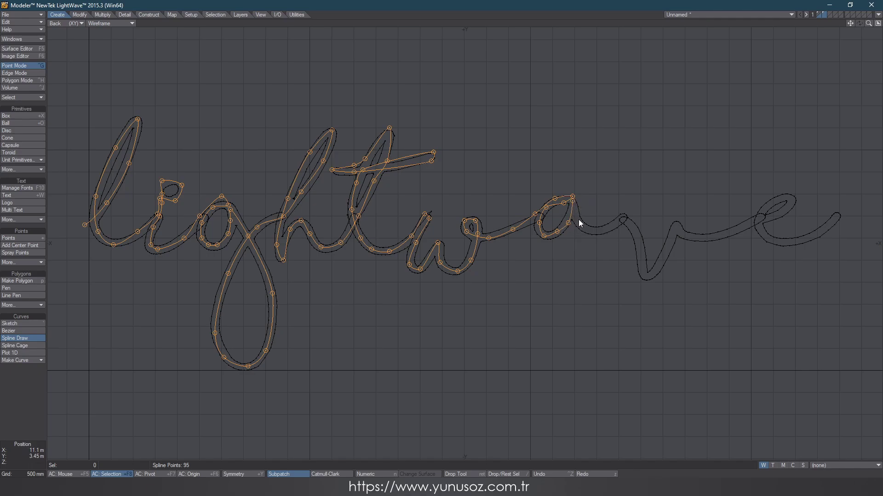
{"action": "left_click", "coordinate": [583, 227]}
{"action": "left_click", "coordinate": [604, 230]}
{"action": "left_click", "coordinate": [618, 225]}
Step: Trace the v down to its point, back up and into the connecting stroke toward the e
{"action": "left_click", "coordinate": [623, 216]}
{"action": "left_click", "coordinate": [637, 229]}
{"action": "left_click", "coordinate": [643, 273]}
{"action": "left_click", "coordinate": [656, 269]}
{"action": "left_click", "coordinate": [681, 234]}
{"action": "left_click", "coordinate": [699, 238]}
Step: Trace the loop of the e, extend its tail slightly past the outline and finish the spline
{"action": "left_click", "coordinate": [740, 229]}
{"action": "left_click", "coordinate": [765, 218]}
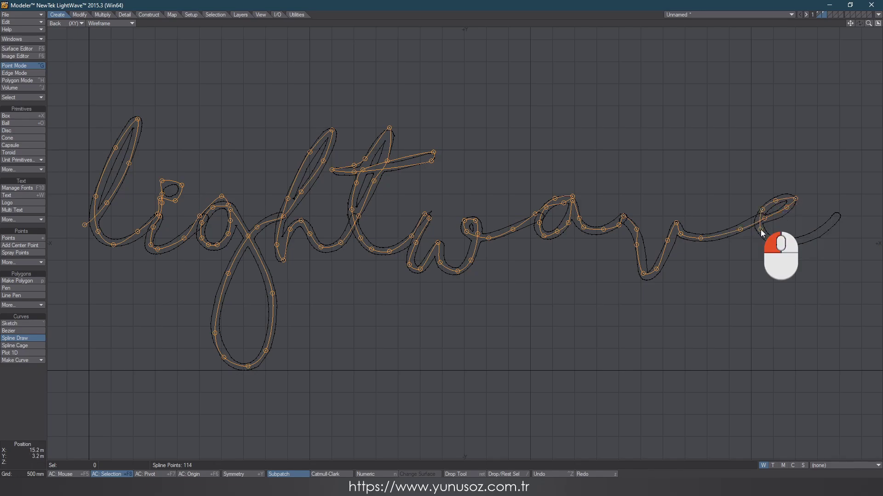
{"action": "left_click", "coordinate": [850, 201]}
{"action": "key", "text": "space"}
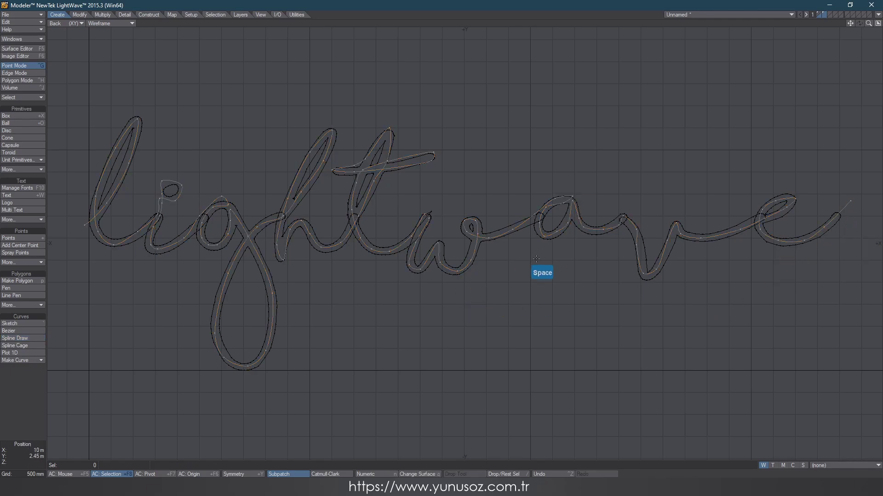
Step: Return to the four-view layout, delete the imported outline from layer 1, and make layer 1 active with layer 2 as background
{"action": "key", "text": "KP_0"}
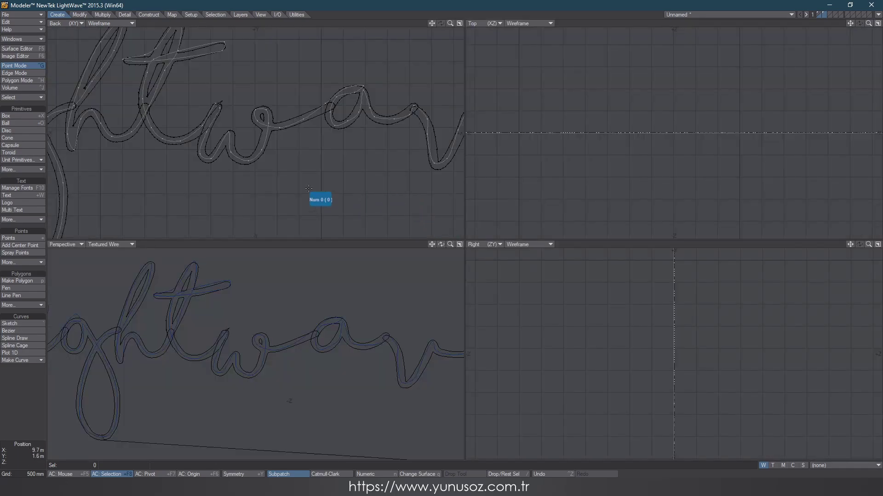
{"action": "key", "text": "1"}
{"action": "key", "text": "Delete"}
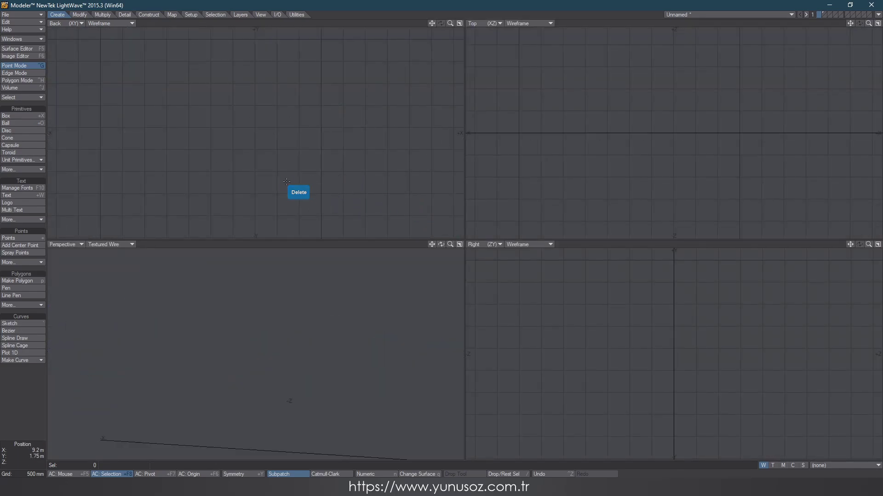
{"action": "key", "text": "ctrl+z"}
{"action": "key", "text": "a"}
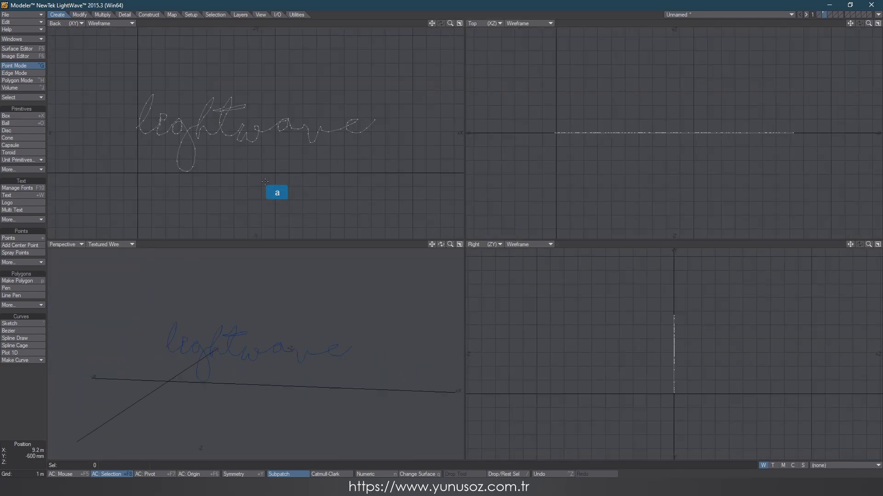
{"action": "key", "text": "1"}
{"action": "key", "text": "alt+2"}
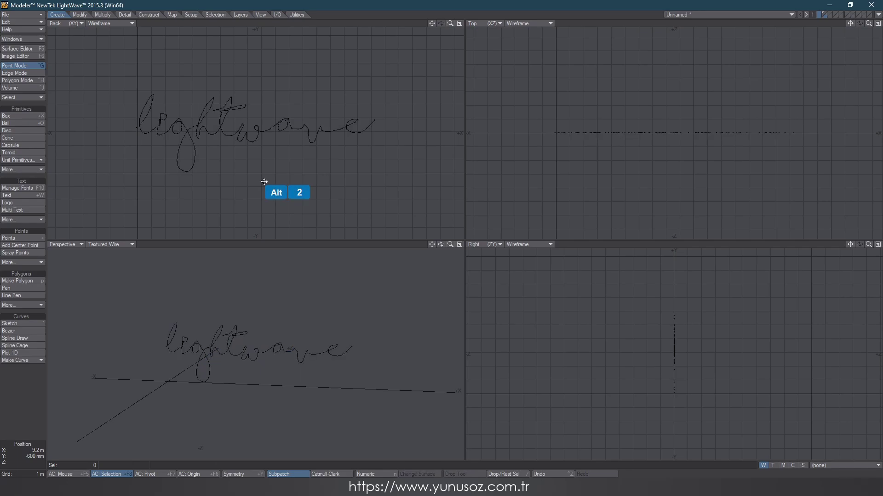
Step: Create a box at the origin with width, height and depth of 100 mm each
{"action": "left_click", "coordinate": [18, 116]}
{"action": "key", "text": "n"}
{"action": "left_click", "coordinate": [335, 193]}
{"action": "type", "text": "/10"}
{"action": "key", "text": "Return"}
{"action": "type", "text": "/10"}
{"action": "key", "text": "Return"}
{"action": "type", "text": "/10"}
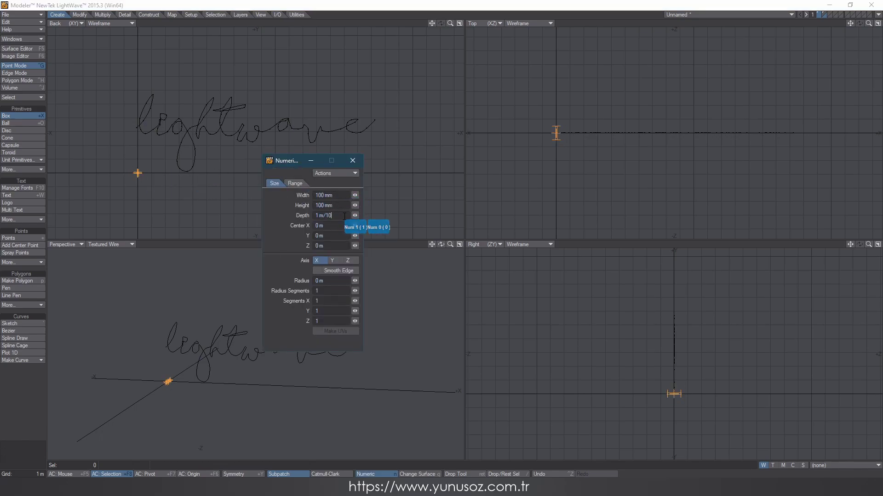
{"action": "key", "text": "Return"}
{"action": "left_click", "coordinate": [353, 161]}
{"action": "key", "text": "space"}
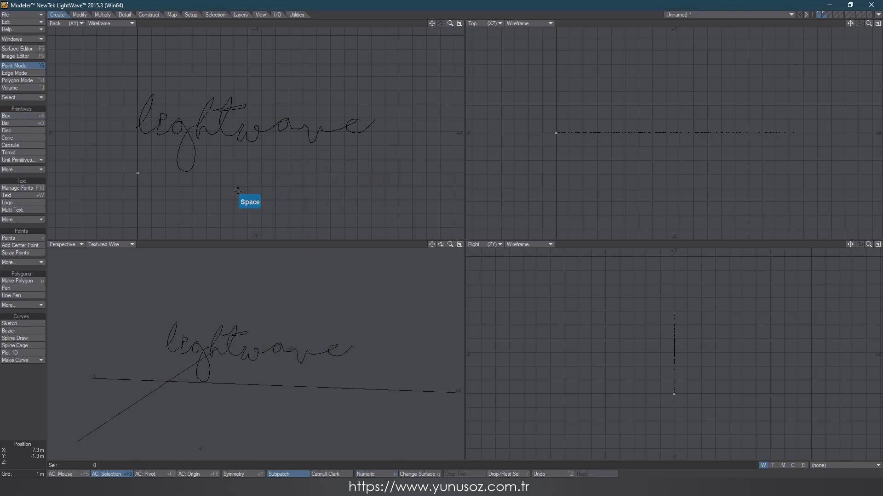
{"action": "key", "text": "a"}
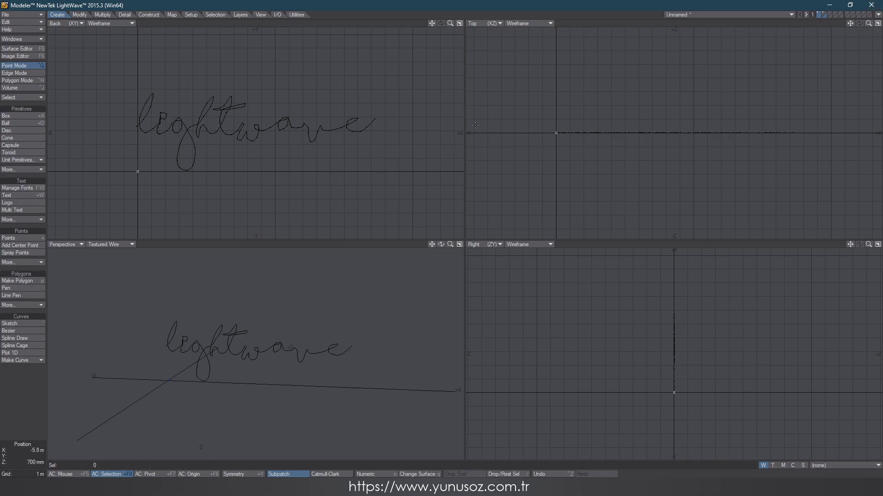
Step: Save the object as cloud_writing.lwo
{"action": "key", "text": "s"}
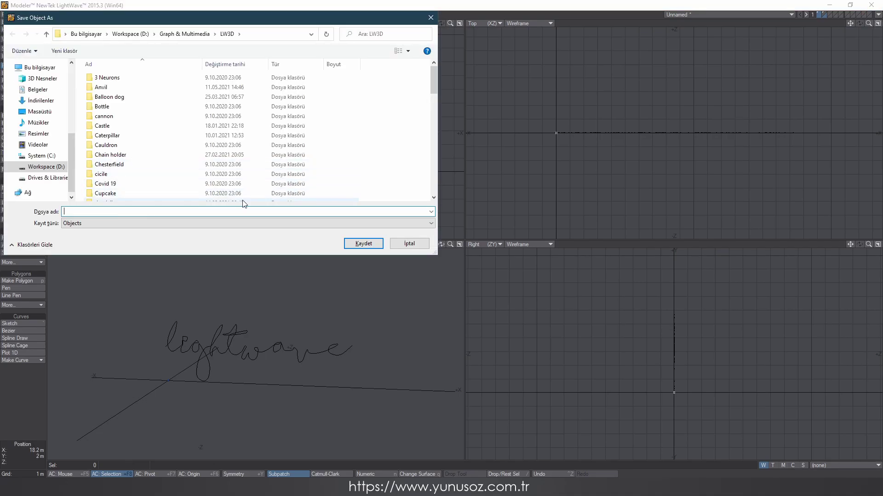
{"action": "type", "text": "cloud_writing.lwo"}
{"action": "key", "text": "Return"}
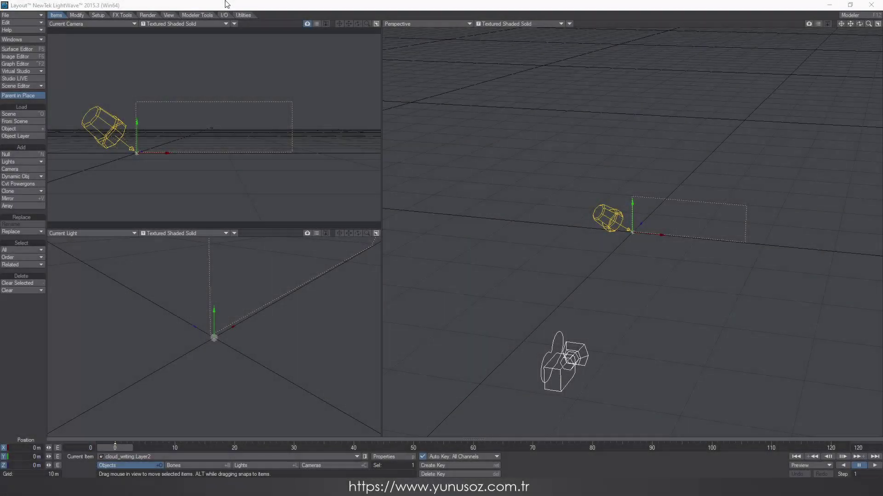
Step: In LightWave Layout, compare the two cloud_writing layers and make cloud_writing:Layer1 the current item
{"action": "left_click", "coordinate": [146, 457]}
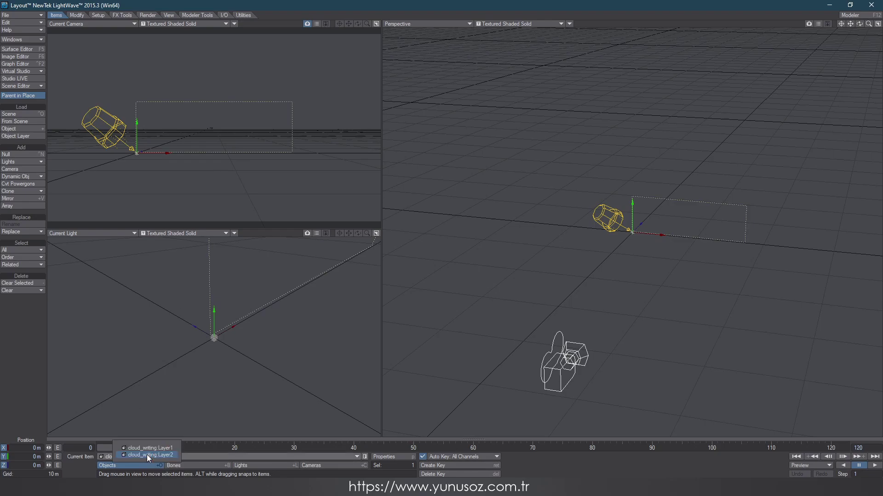
{"action": "left_click", "coordinate": [177, 455]}
{"action": "left_click", "coordinate": [171, 457]}
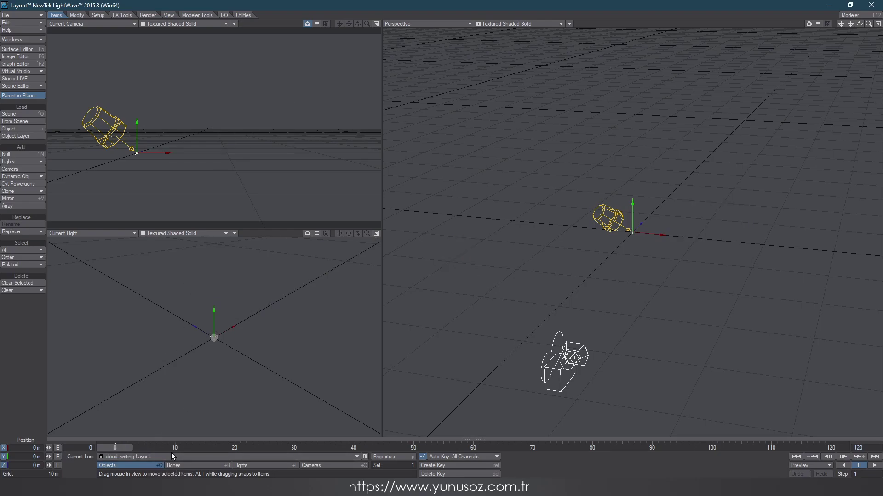
{"action": "left_click", "coordinate": [170, 458]}
{"action": "left_click", "coordinate": [170, 456]}
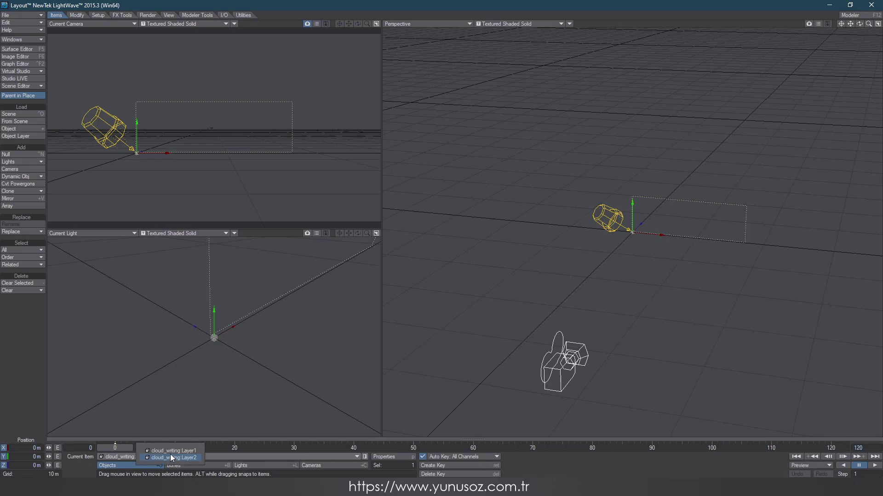
{"action": "left_click", "coordinate": [177, 454]}
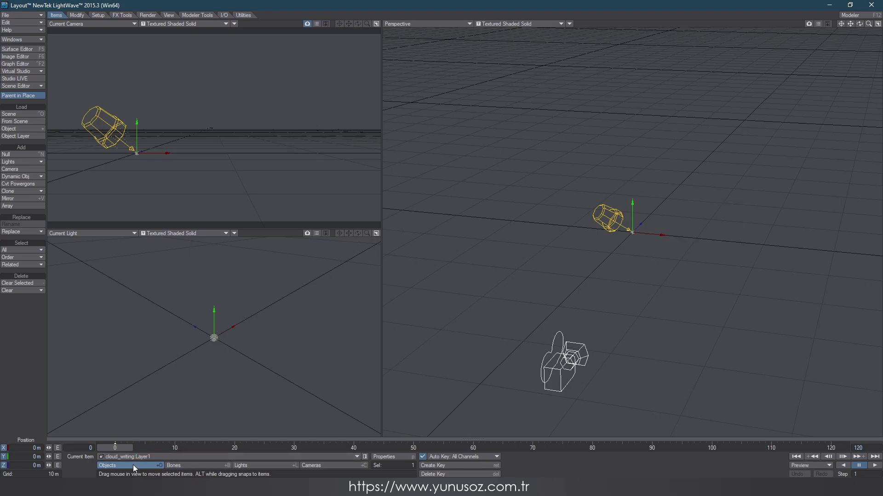
Step: Add a CurveConstraint motion modifier to Layer1 with cloud_writing:Layer2 as its curve
{"action": "key", "text": "m"}
{"action": "left_click", "coordinate": [302, 221]}
{"action": "left_click", "coordinate": [287, 189]}
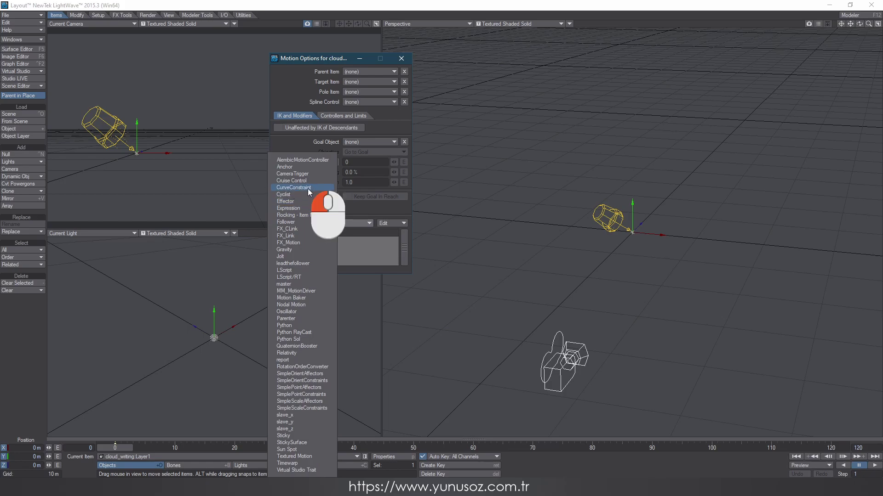
{"action": "left_click", "coordinate": [319, 239]}
{"action": "left_click", "coordinate": [354, 278]}
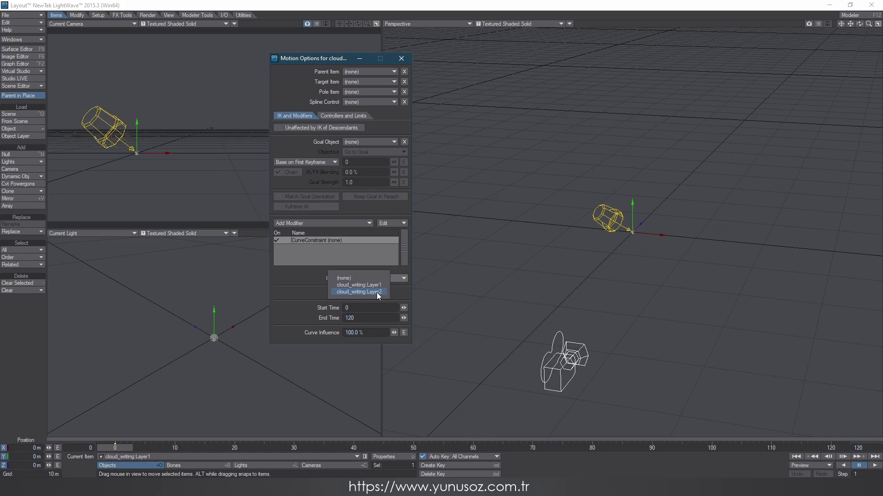
{"action": "left_click", "coordinate": [358, 292]}
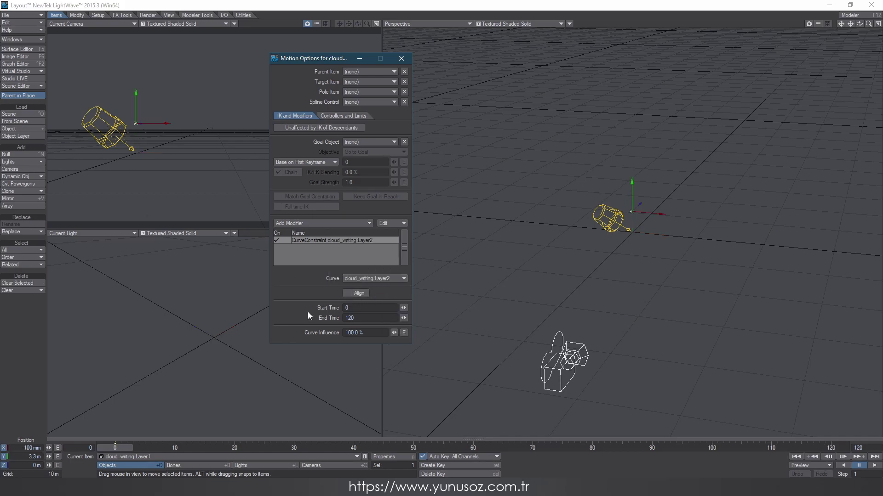
{"action": "left_click", "coordinate": [401, 58]}
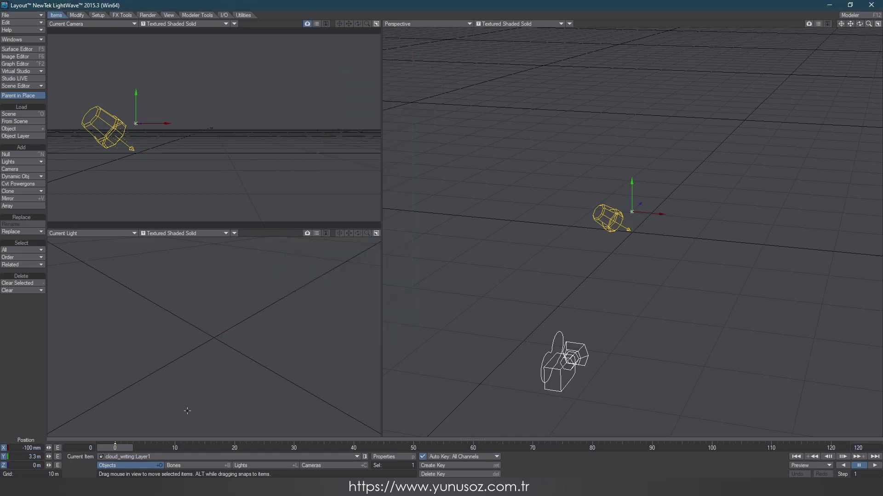
Step: Scrub through the timeline to check how the box moves along the curve and return to frame 0
{"action": "left_click_drag", "start_coordinate": [115, 450], "coordinate": [478, 449]}
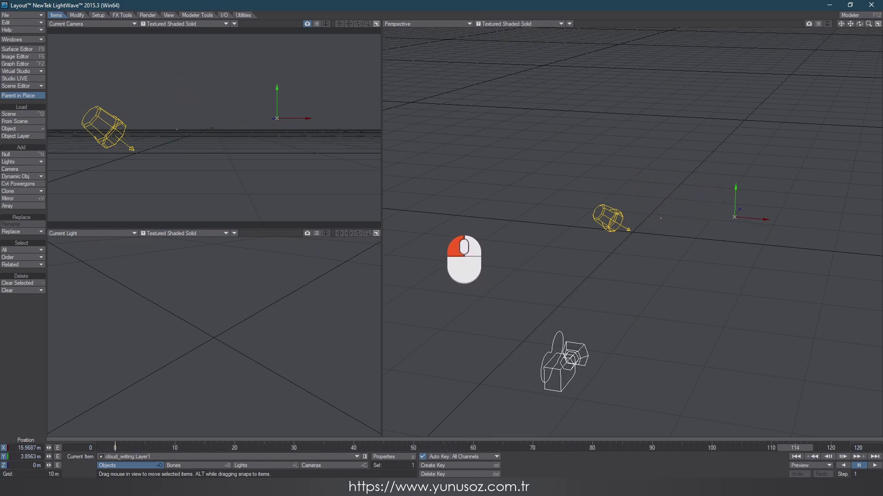
{"action": "left_click_drag", "start_coordinate": [275, 448], "coordinate": [115, 448]}
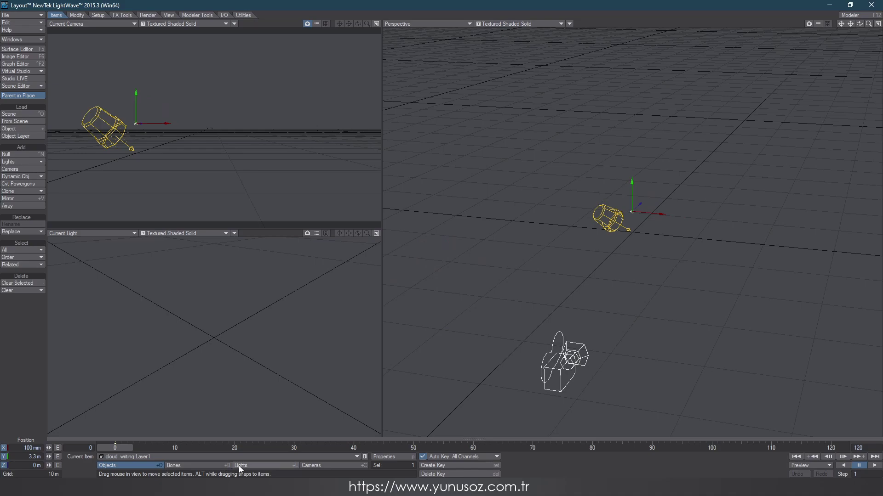
Step: Add an Emitter effect to cloud_writing:Layer1 and open its generator settings
{"action": "key", "text": "p"}
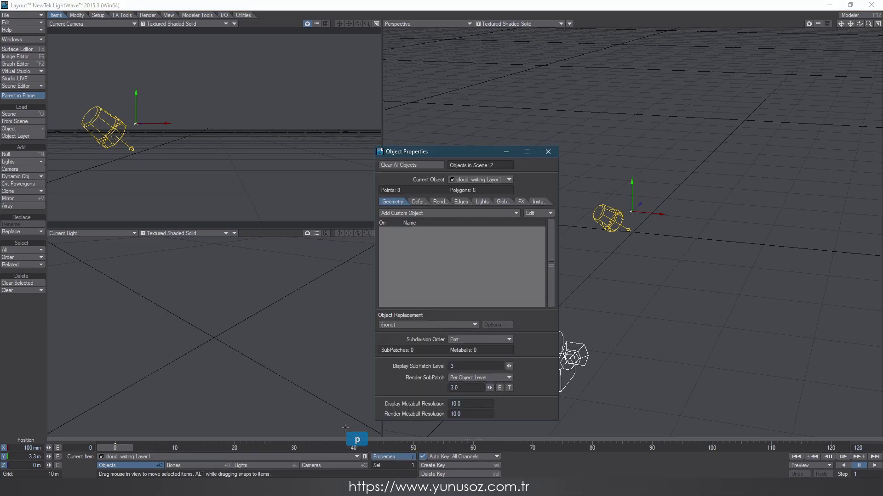
{"action": "left_click", "coordinate": [519, 203]}
{"action": "left_click", "coordinate": [422, 213]}
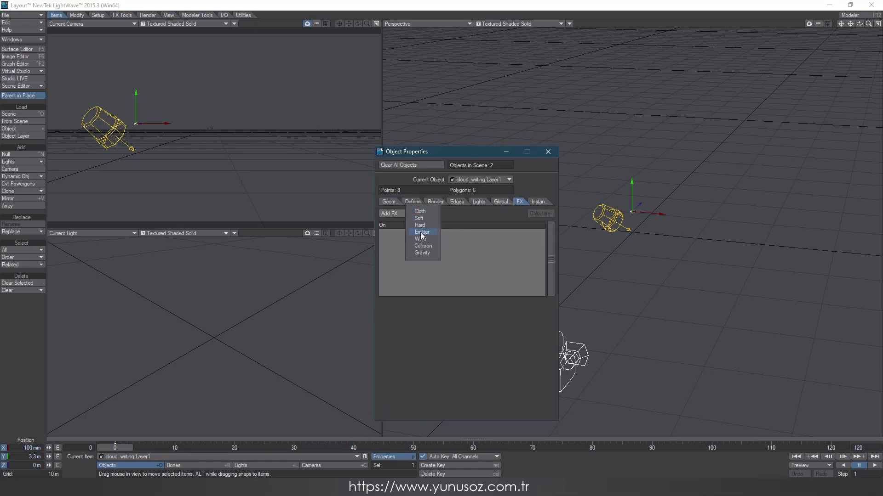
{"action": "left_click", "coordinate": [419, 233]}
{"action": "double_click", "coordinate": [446, 233]}
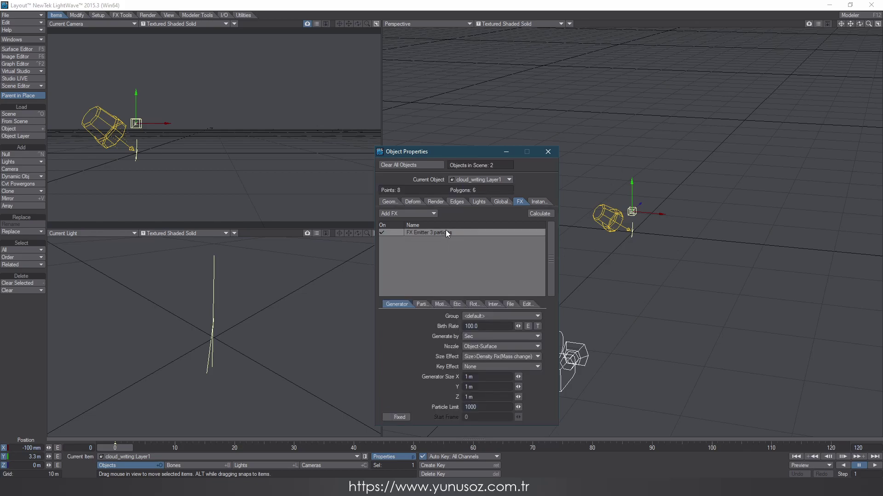
Step: Set the emitter's birth rate to 10, generated by Frame, with a particle limit of 10000
{"action": "left_click", "coordinate": [490, 325]}
{"action": "type", "text": "10"}
{"action": "key", "text": "Return"}
{"action": "left_click", "coordinate": [500, 349]}
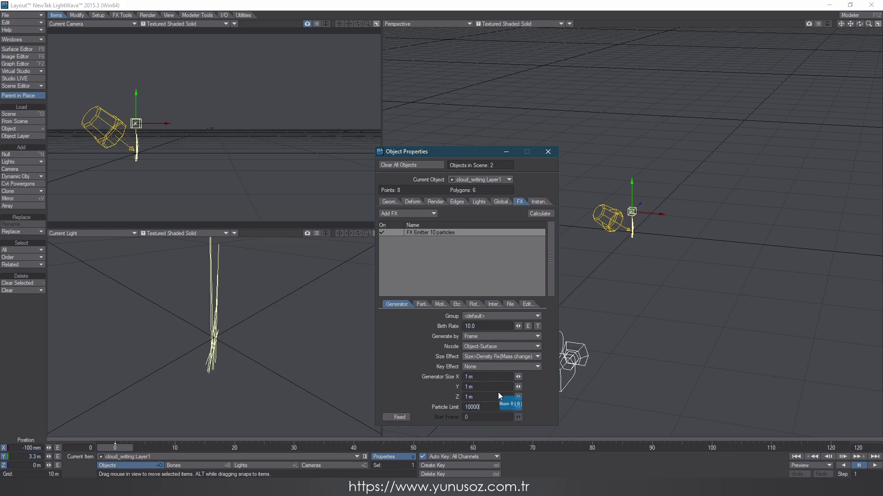
Step: Set the emitter's particle life time to 120 frames and the particle resistance to 100
{"action": "left_click", "coordinate": [424, 305]}
{"action": "left_click", "coordinate": [468, 376]}
{"action": "type", "text": "120"}
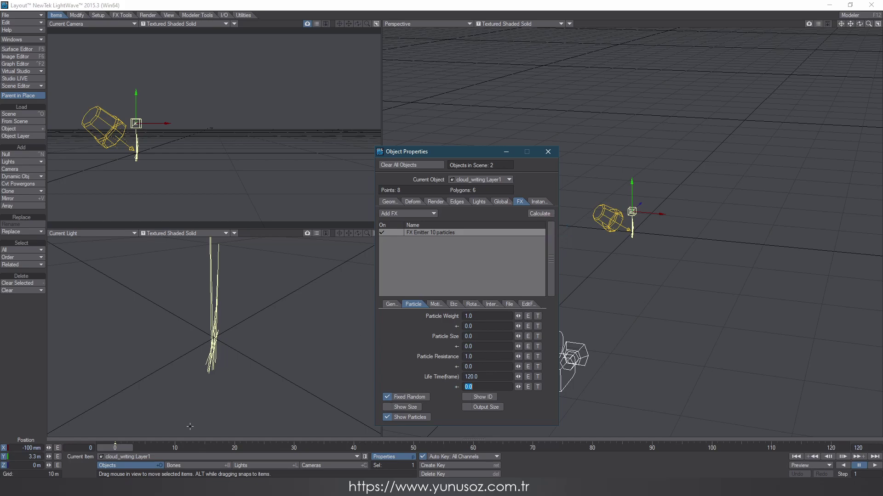
{"action": "mouse_move", "coordinate": [105, 450]}
{"action": "left_mouse_down"}
{"action": "mouse_move", "coordinate": [354, 450]}
{"action": "mouse_move", "coordinate": [115, 449]}
{"action": "left_mouse_up"}
{"action": "double_click", "coordinate": [487, 357]}
{"action": "type", "text": "100"}
{"action": "key", "text": "Return"}
{"action": "mouse_move", "coordinate": [123, 450]}
{"action": "left_mouse_down"}
{"action": "mouse_move", "coordinate": [831, 450]}
{"action": "mouse_move", "coordinate": [115, 449]}
{"action": "left_mouse_up"}
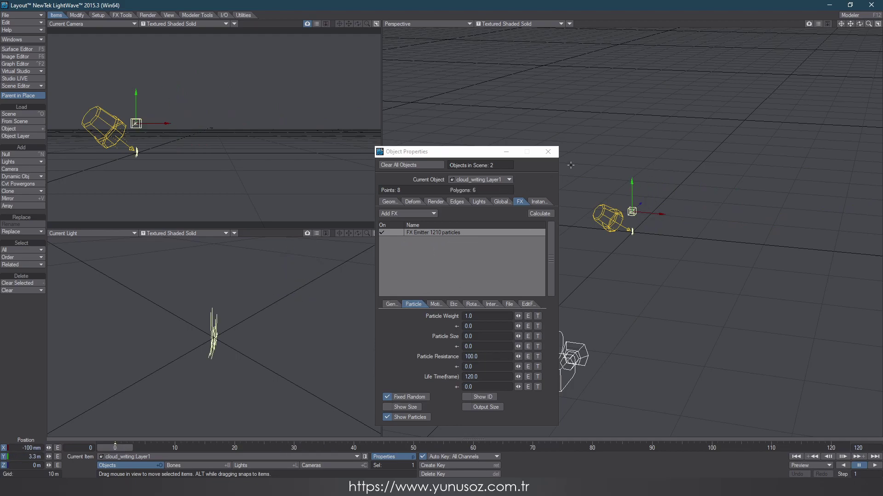
Step: Close the object properties, show the large viewport as a VPR preview of the current camera and go to frame 9
{"action": "left_click", "coordinate": [548, 152]}
{"action": "left_click", "coordinate": [501, 25]}
{"action": "left_click", "coordinate": [491, 59]}
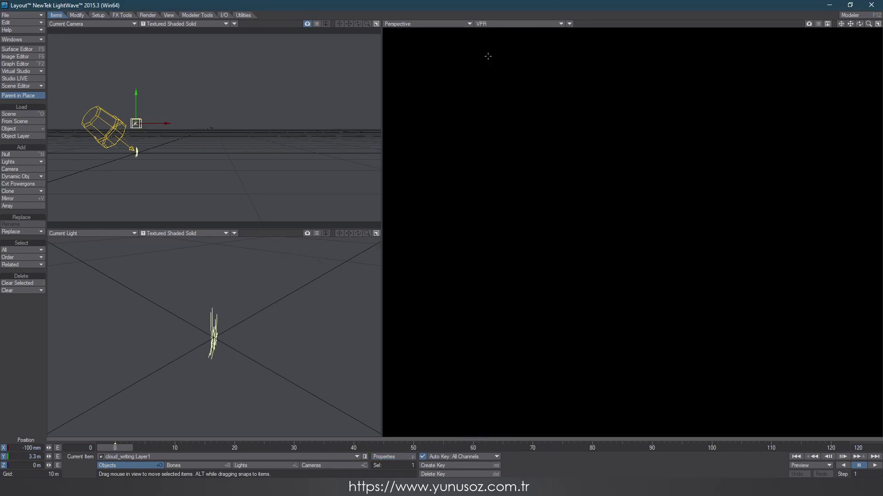
{"action": "left_click", "coordinate": [417, 24]}
{"action": "mouse_move", "coordinate": [421, 73]}
{"action": "left_click", "coordinate": [453, 73]}
{"action": "left_click_drag", "start_coordinate": [114, 448], "coordinate": [168, 448]}
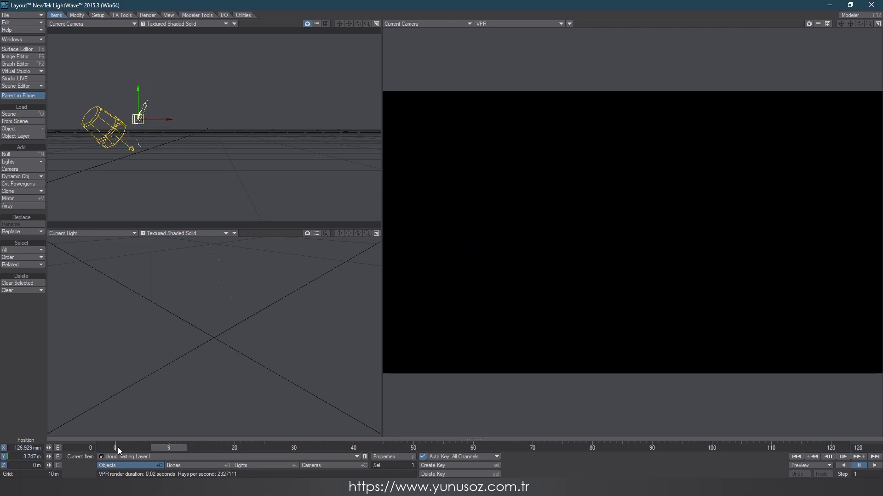
Step: Add a HyperVoxels 3.0 volumetric effect to the scene and open its settings
{"action": "key", "text": "ctrl+F6"}
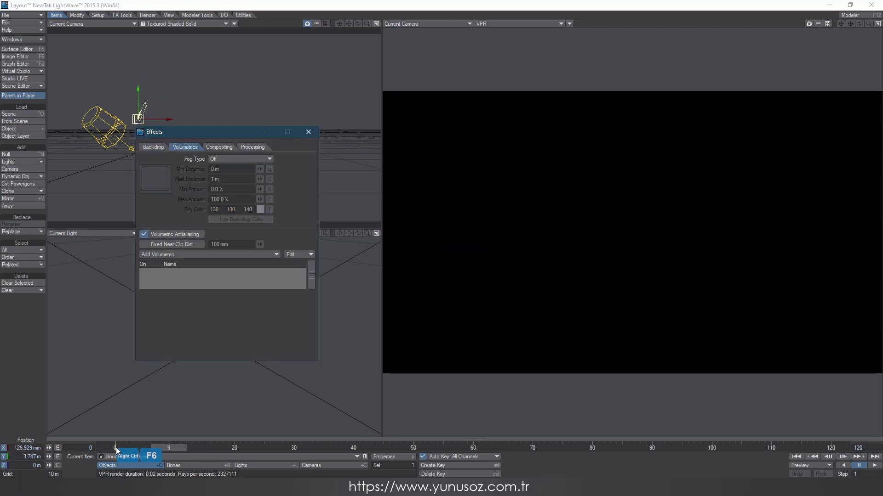
{"action": "left_click", "coordinate": [177, 254]}
{"action": "left_click", "coordinate": [187, 267]}
{"action": "double_click", "coordinate": [192, 271]}
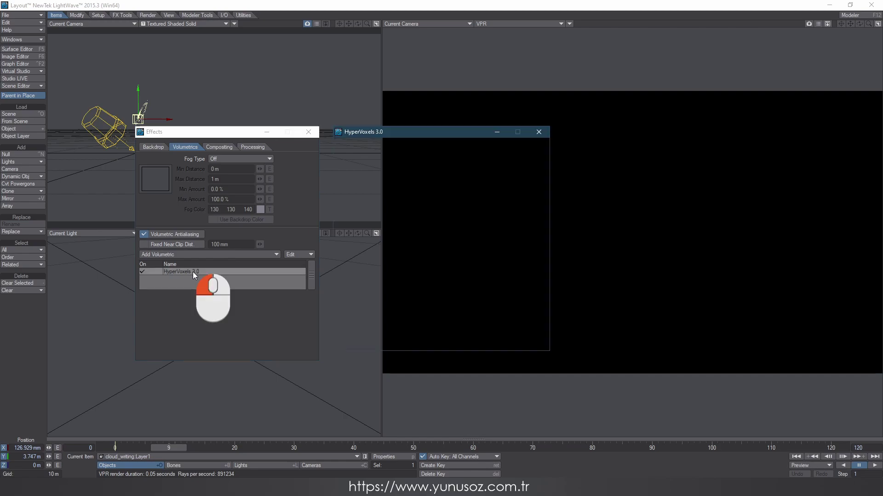
Step: Activate HyperVoxels for cloud_writing:Layer1 and set the object type to Sprite
{"action": "left_click", "coordinate": [308, 132]}
{"action": "left_click_drag", "start_coordinate": [422, 133], "coordinate": [259, 182]}
{"action": "left_click", "coordinate": [197, 239]}
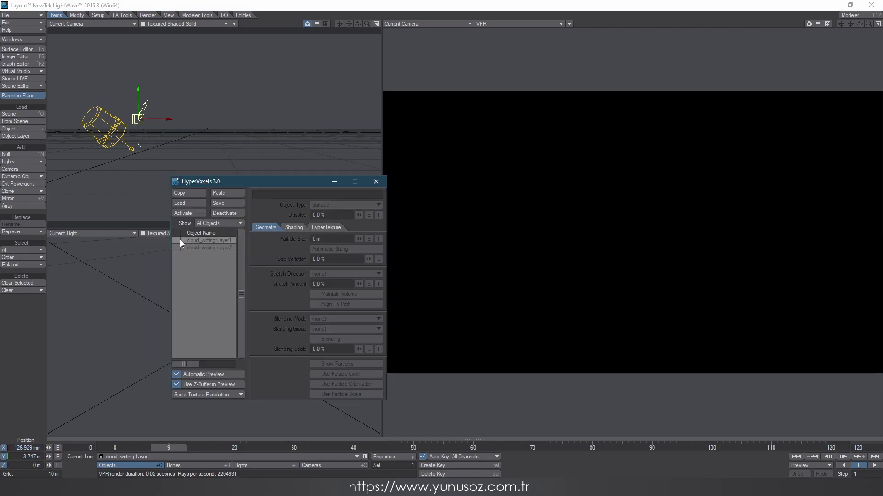
{"action": "left_click", "coordinate": [188, 214]}
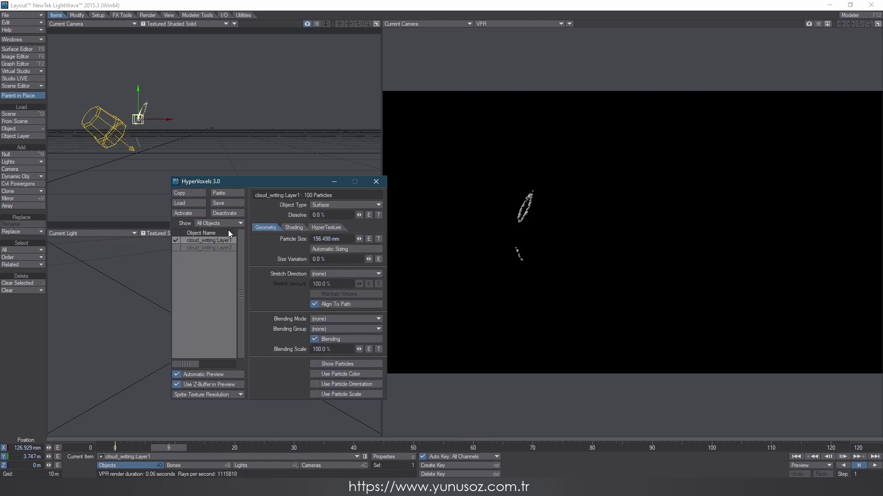
{"action": "left_click", "coordinate": [342, 205]}
{"action": "left_click", "coordinate": [340, 215]}
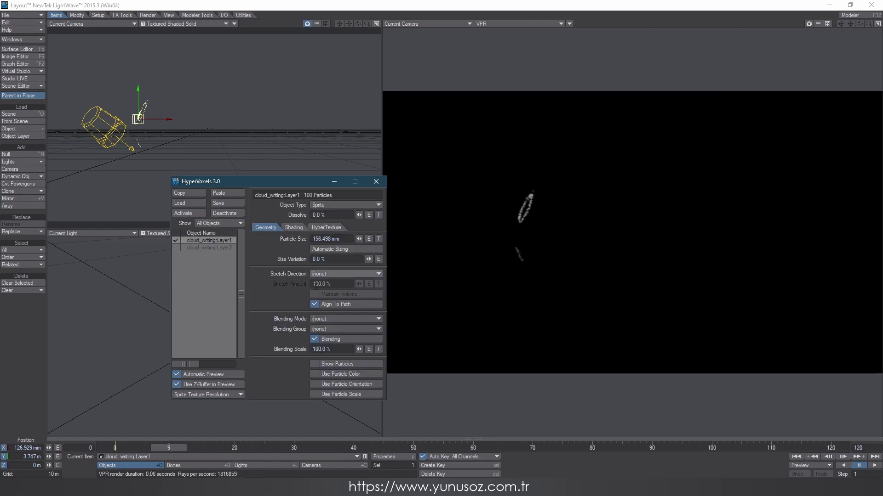
Step: Go to frame 120 and apply automatic sizing to the HyperVoxels particles
{"action": "left_click_drag", "start_coordinate": [166, 448], "coordinate": [831, 447]}
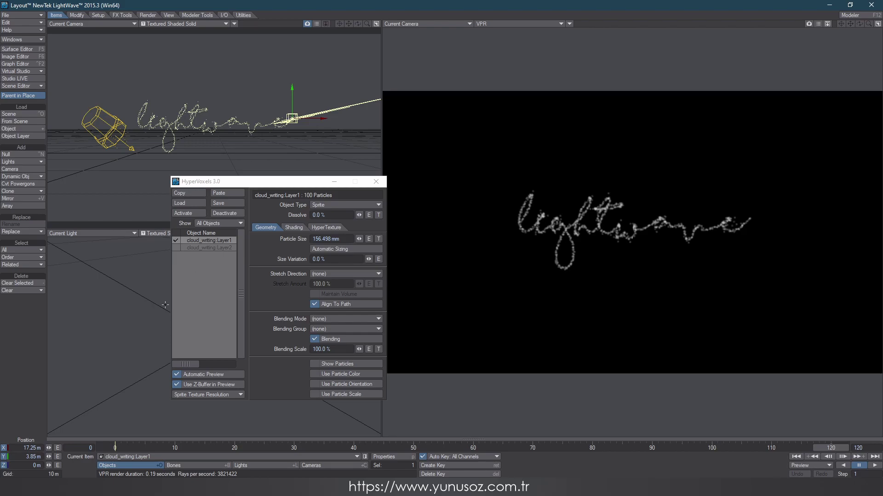
{"action": "left_click", "coordinate": [325, 248]}
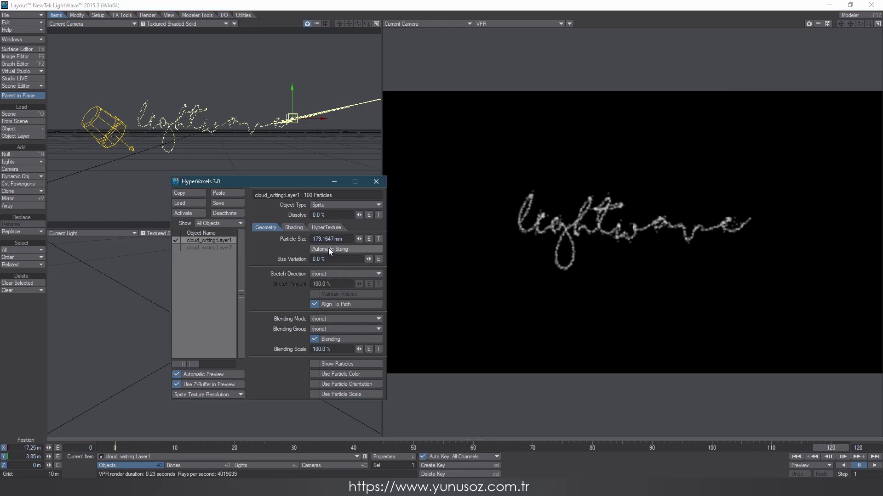
{"action": "left_click", "coordinate": [326, 228]}
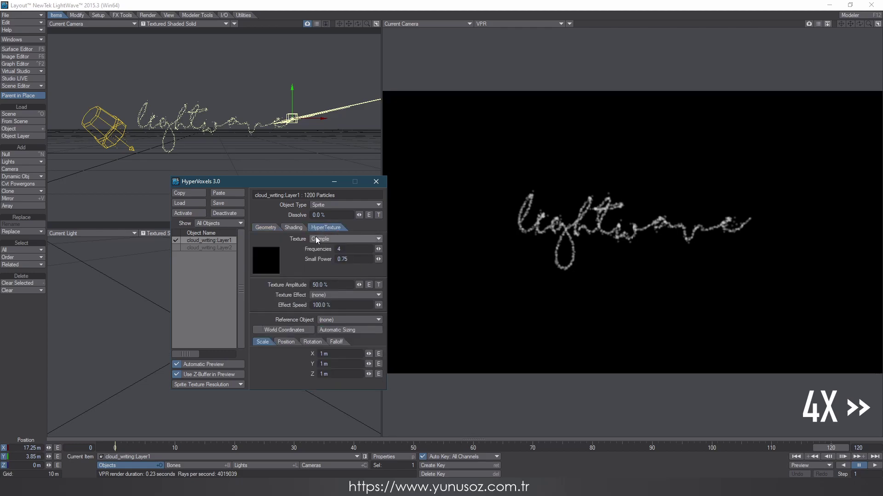
{"action": "left_click", "coordinate": [266, 228]}
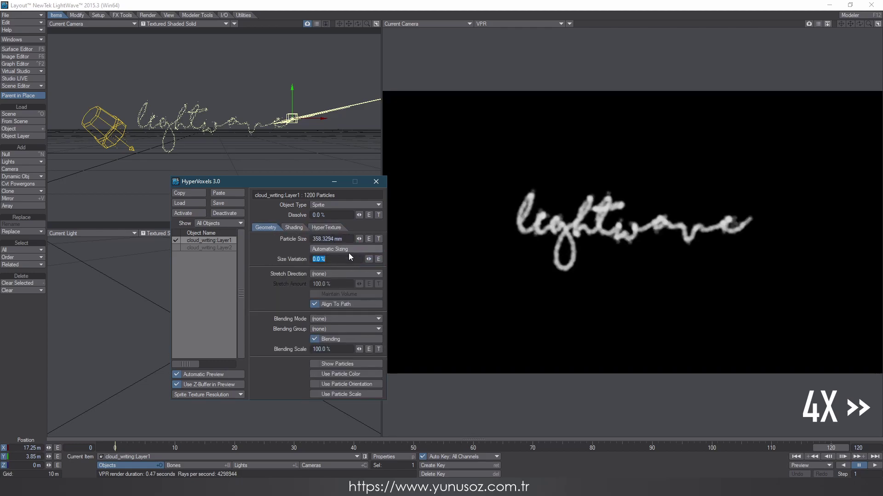
Step: Set the HyperVoxels texture to Turbulence, try another object type and return it to Sprite
{"action": "left_click", "coordinate": [326, 205]}
{"action": "left_click", "coordinate": [326, 227]}
{"action": "left_click", "coordinate": [330, 238]}
{"action": "left_click", "coordinate": [332, 246]}
{"action": "left_click", "coordinate": [344, 239]}
{"action": "left_click", "coordinate": [343, 195]}
{"action": "left_click", "coordinate": [345, 205]}
{"action": "left_click", "coordinate": [348, 235]}
{"action": "left_click", "coordinate": [265, 228]}
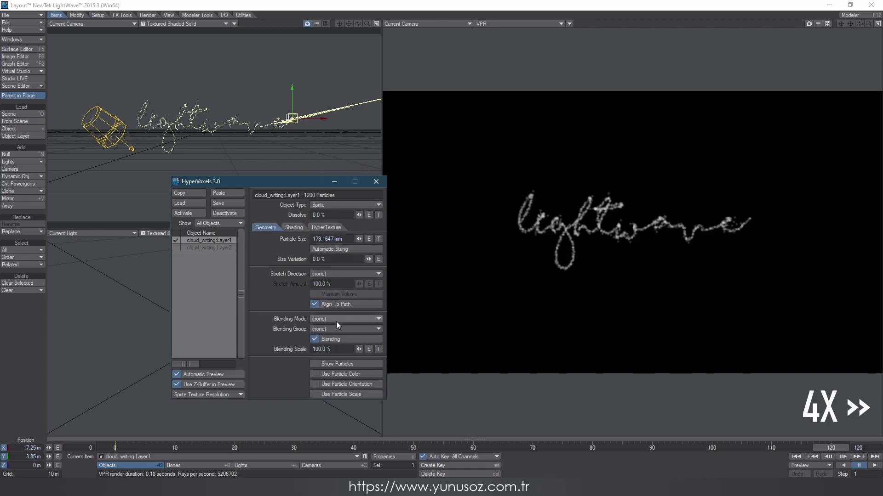
Step: Try a shading color of 239, 255, 255 and an opacity of 0% on the sprites
{"action": "left_click", "coordinate": [294, 227]}
{"action": "left_click", "coordinate": [359, 250]}
{"action": "left_click", "coordinate": [239, 363]}
{"action": "left_click_drag", "start_coordinate": [195, 331], "coordinate": [177, 330]}
{"action": "key", "text": "Return"}
{"action": "left_click", "coordinate": [170, 426]}
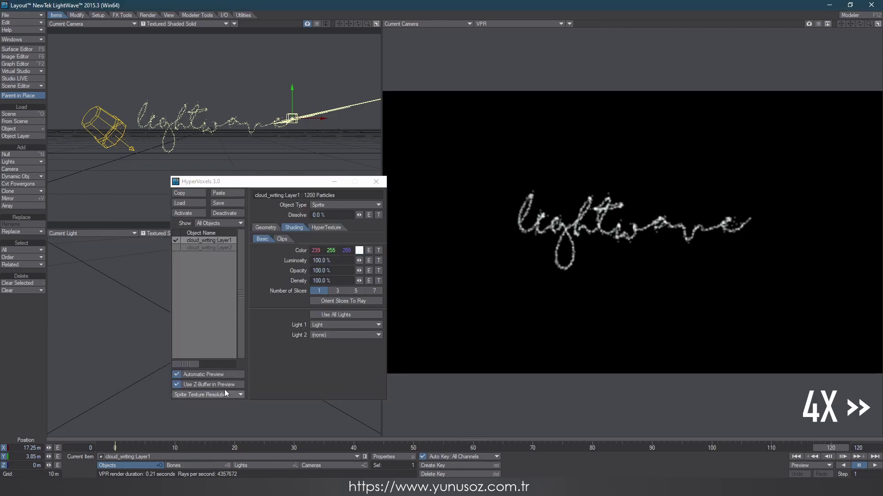
{"action": "left_click", "coordinate": [335, 280]}
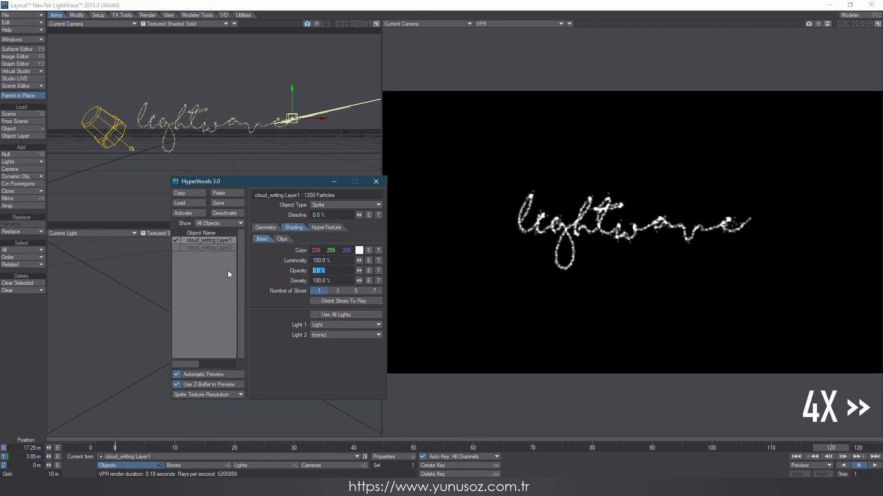
{"action": "key", "text": "Return"}
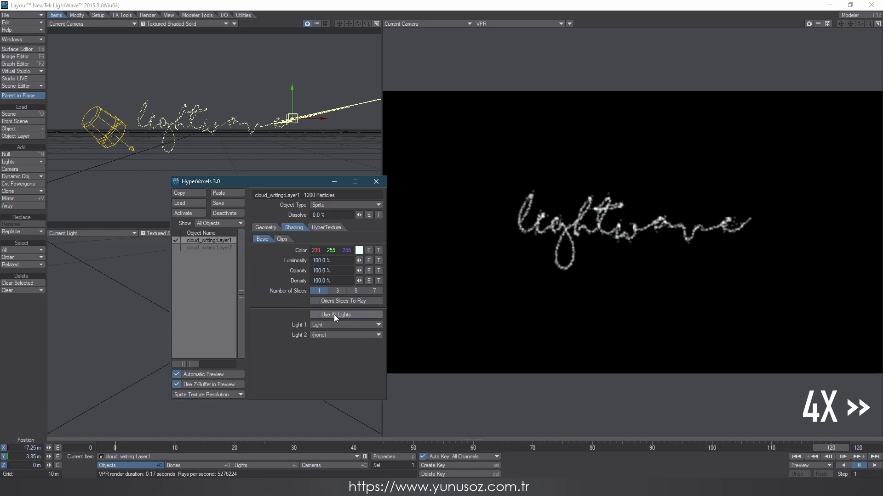
Step: Choose the HyperVoxels texture again, set the shading color to 247, 255, 255 and close the HyperVoxels settings
{"action": "left_click", "coordinate": [326, 228]}
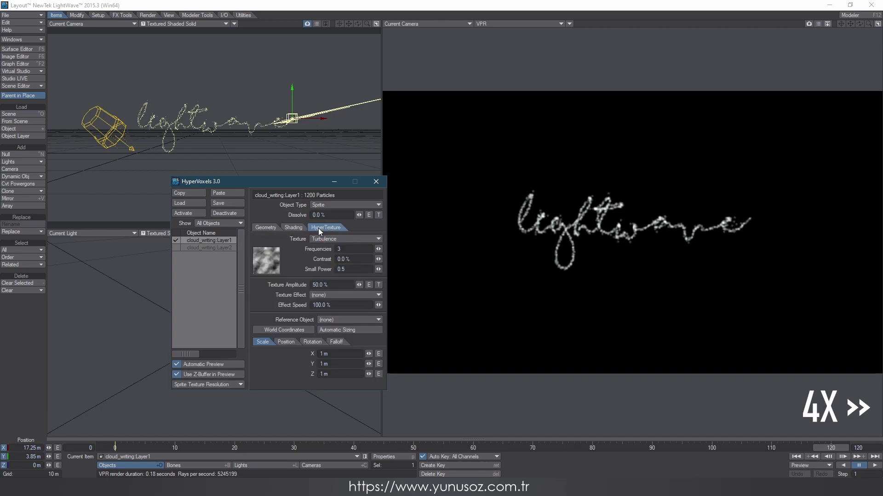
{"action": "left_click", "coordinate": [345, 239]}
{"action": "left_click", "coordinate": [340, 246]}
{"action": "left_click", "coordinate": [293, 227]}
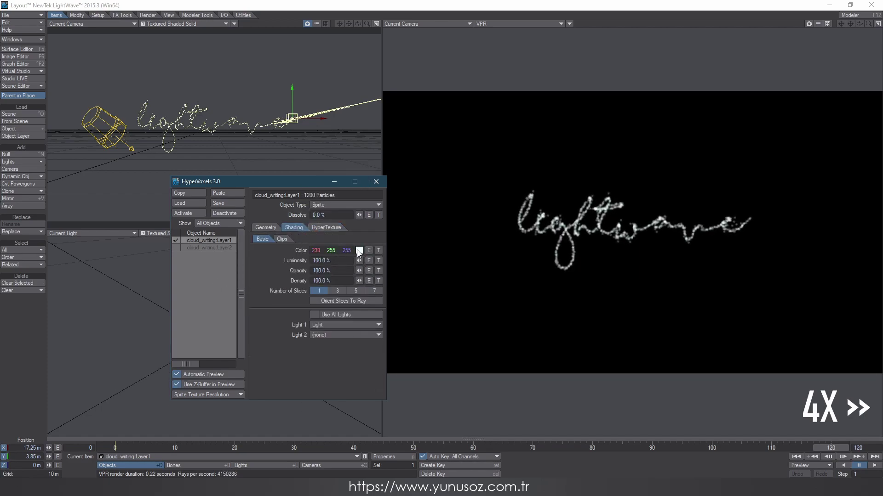
{"action": "left_click", "coordinate": [359, 250]}
{"action": "left_click", "coordinate": [169, 426]}
{"action": "left_click", "coordinate": [376, 181]}
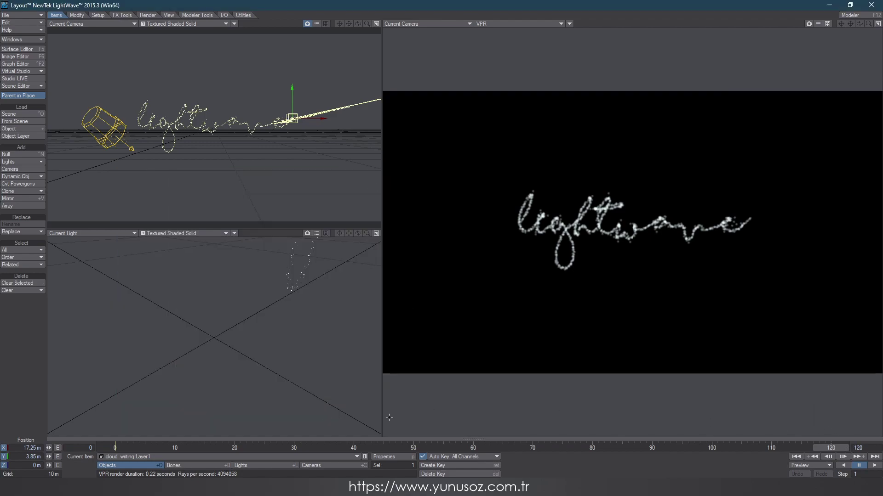
Step: Reopen the HyperVoxels settings, set the particle size to 200 mm and close the effect windows
{"action": "key", "text": "ctrl+F8"}
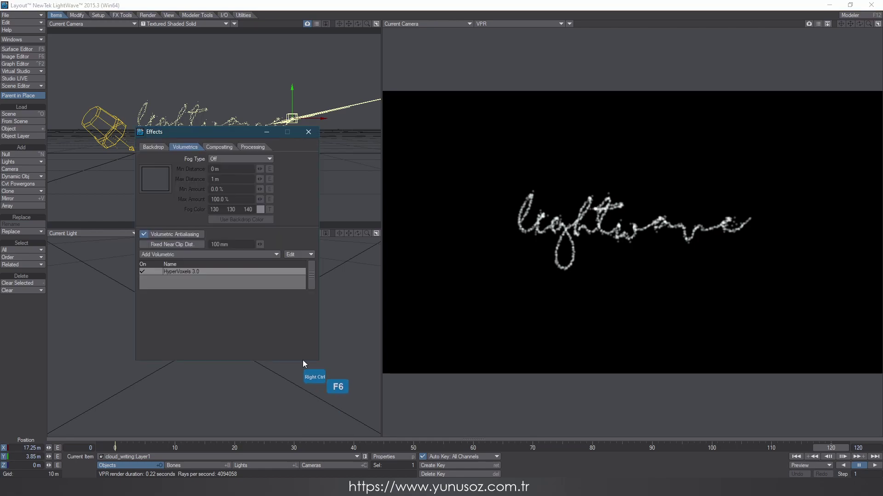
{"action": "double_click", "coordinate": [178, 270]}
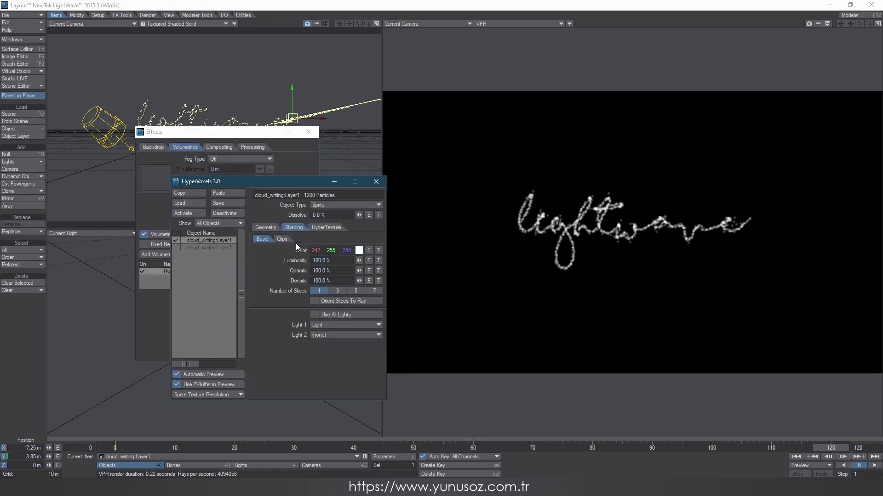
{"action": "left_click", "coordinate": [265, 228]}
{"action": "double_click", "coordinate": [334, 239]}
{"action": "type", "text": "200"}
{"action": "key", "text": "Return"}
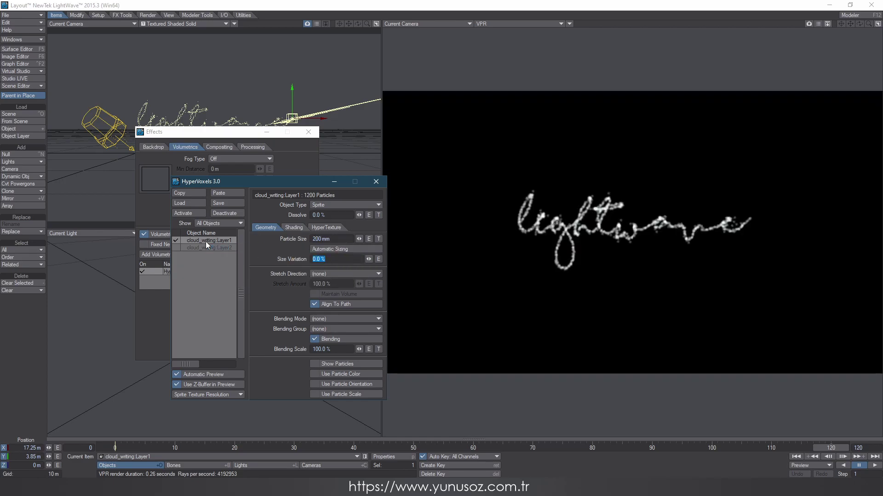
{"action": "left_click", "coordinate": [376, 181]}
{"action": "left_click", "coordinate": [309, 132]}
Step: Return to frame 0, maximize the VPR camera view and play the writing animation through, pausing at frame 119
{"action": "mouse_move", "coordinate": [459, 256]}
{"action": "left_mouse_down"}
{"action": "mouse_move", "coordinate": [124, 271]}
{"action": "mouse_move", "coordinate": [459, 256]}
{"action": "left_mouse_up"}
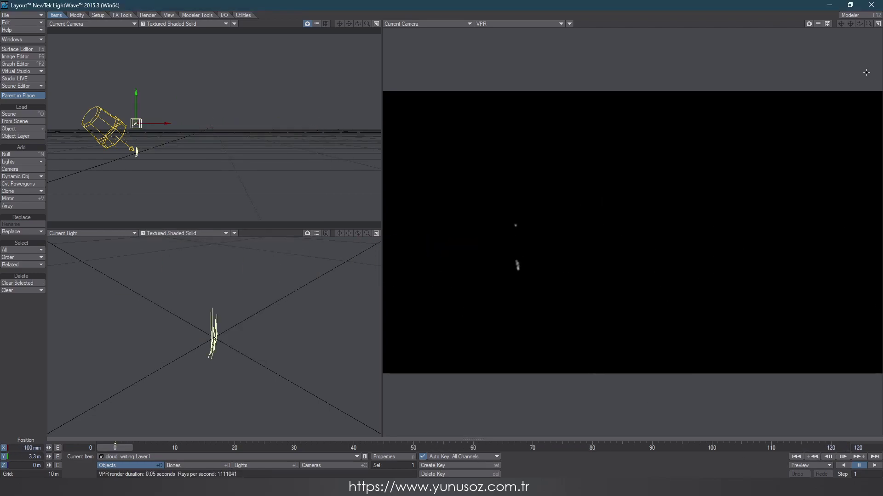
{"action": "key", "text": "Return"}
{"action": "left_click", "coordinate": [671, 113]}
{"action": "left_click", "coordinate": [878, 24]}
{"action": "left_click", "coordinate": [875, 466]}
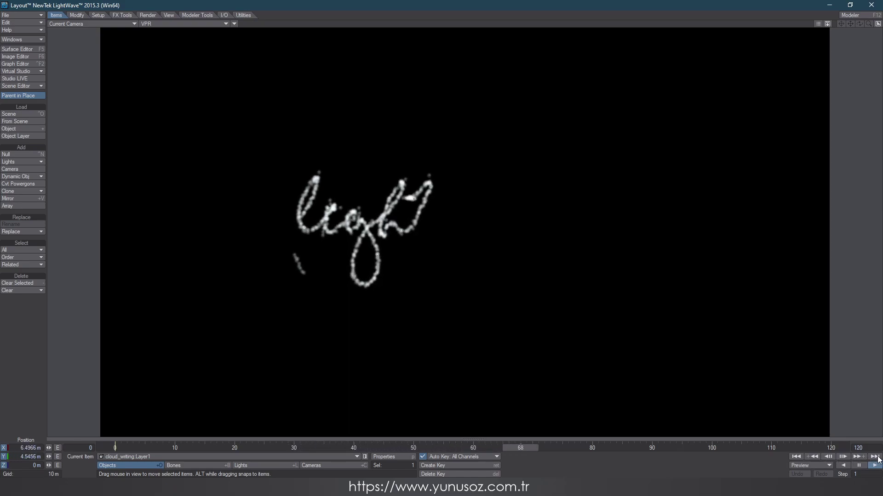
{"action": "left_click", "coordinate": [855, 466]}
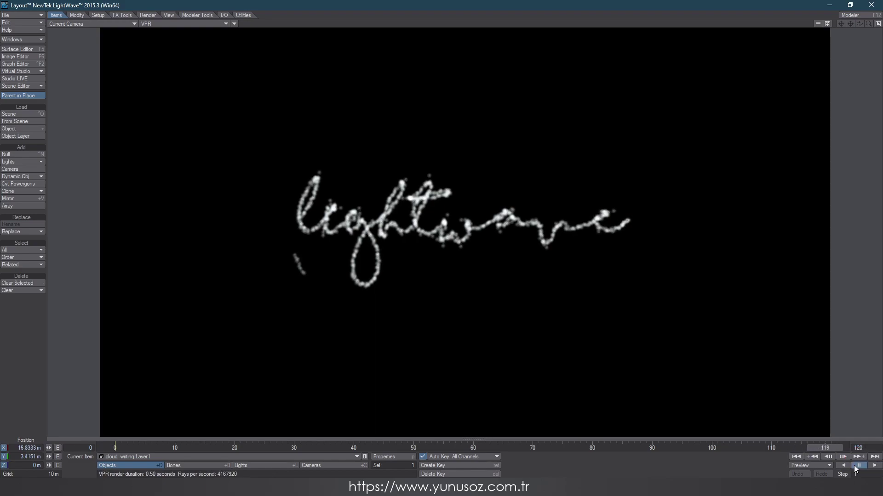